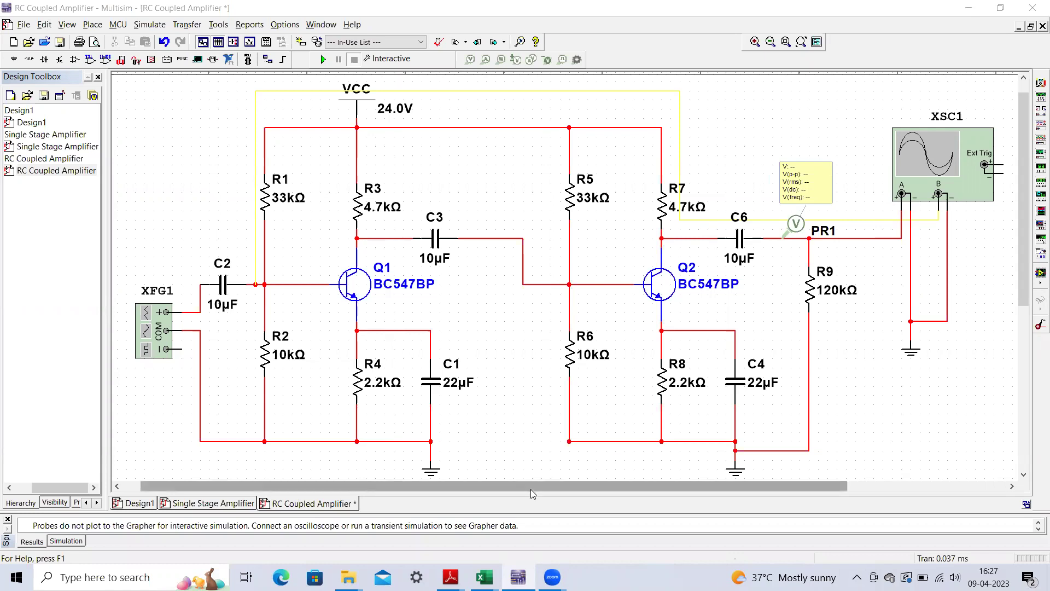
Switch to Adobe Reader and study the RC-coupled amplifier circuit in the Millman and Halkias Integrated circuits book.
mouse_move(450, 577)
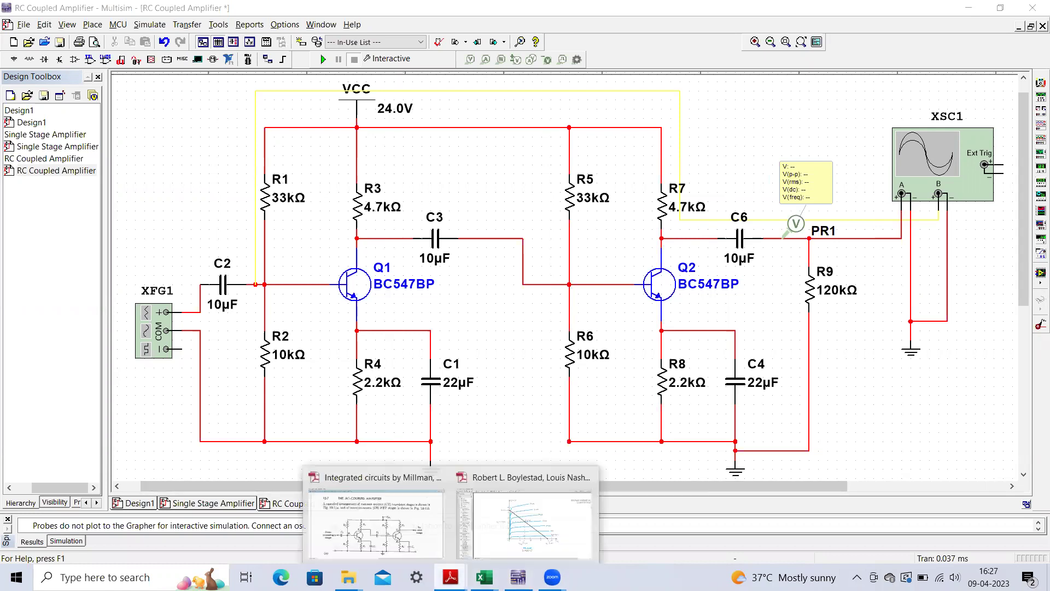
left_click(386, 494)
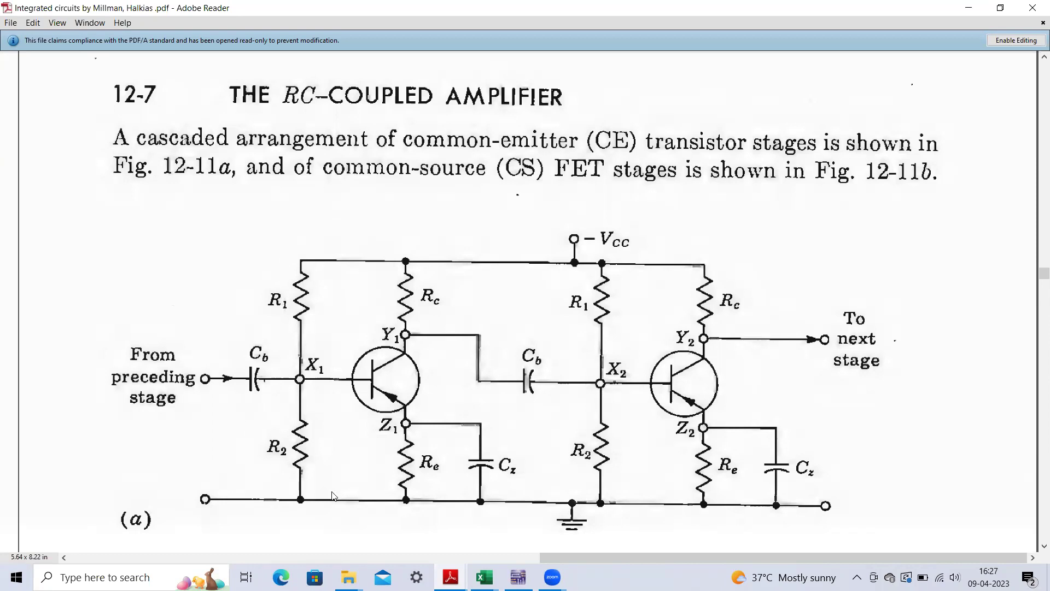
mouse_move(410, 505)
mouse_move(504, 484)
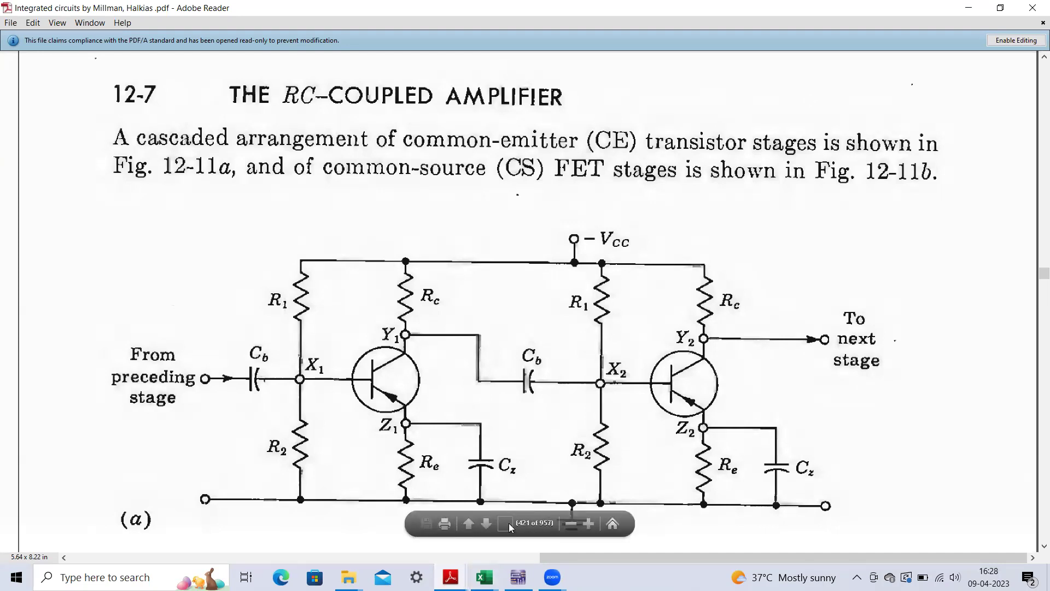
Switch to Multisim and compare the Single Stage Amplifier schematic with the RC Coupled Amplifier schematic.
left_click(518, 578)
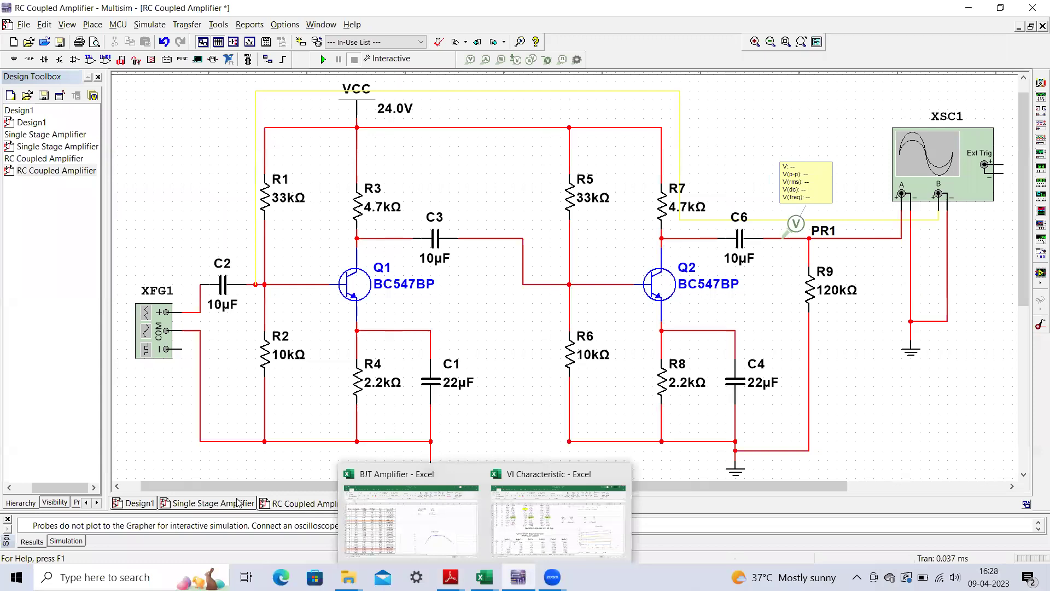
left_click(193, 506)
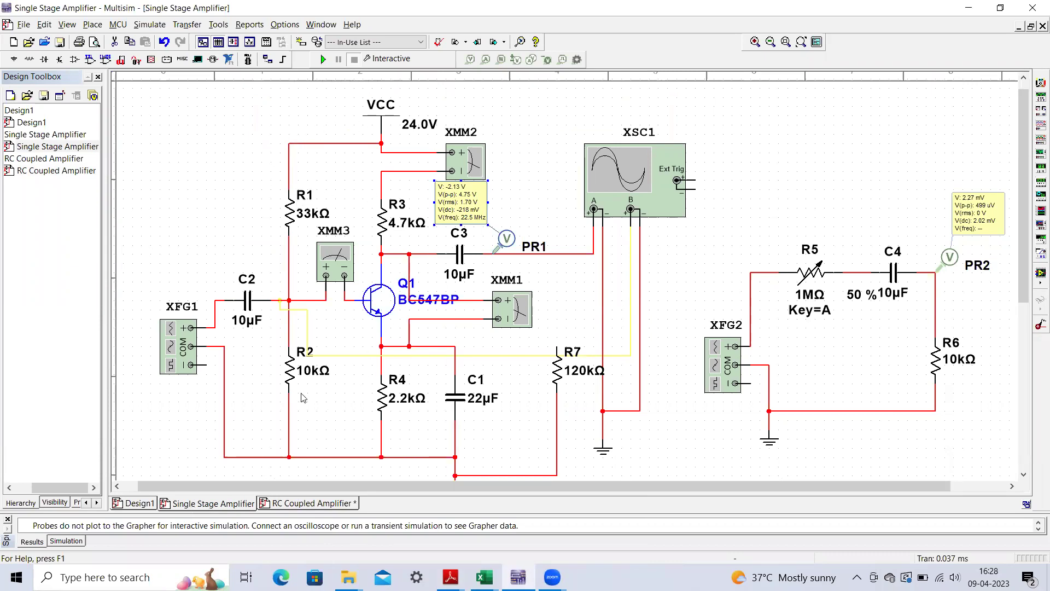
left_click(300, 506)
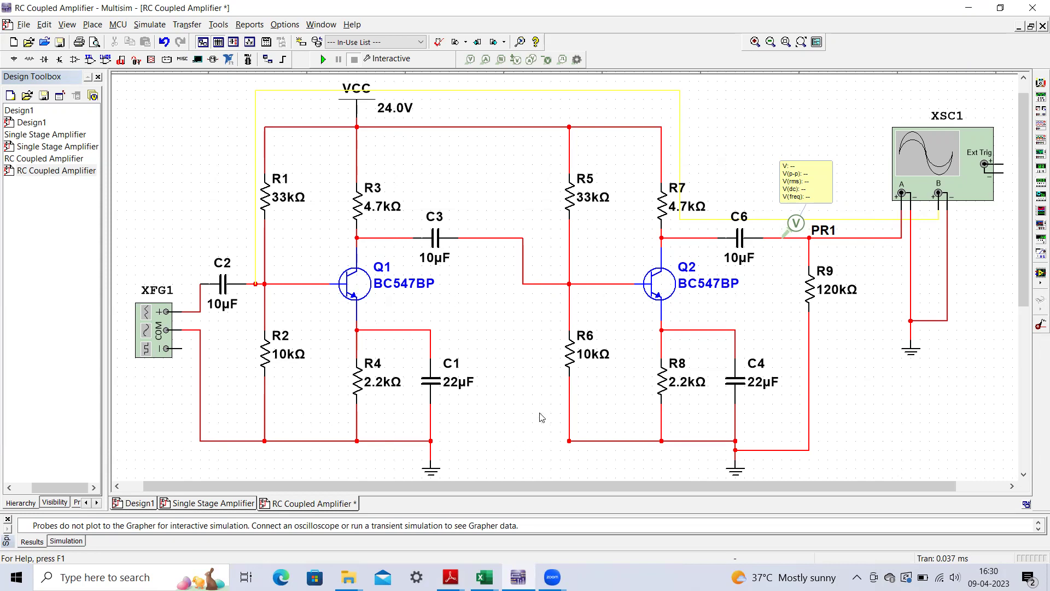
Switch to the BJT Amplifier workbook in Excel and review the table and chart on the BJT Frequency Response sheet.
left_click(485, 577)
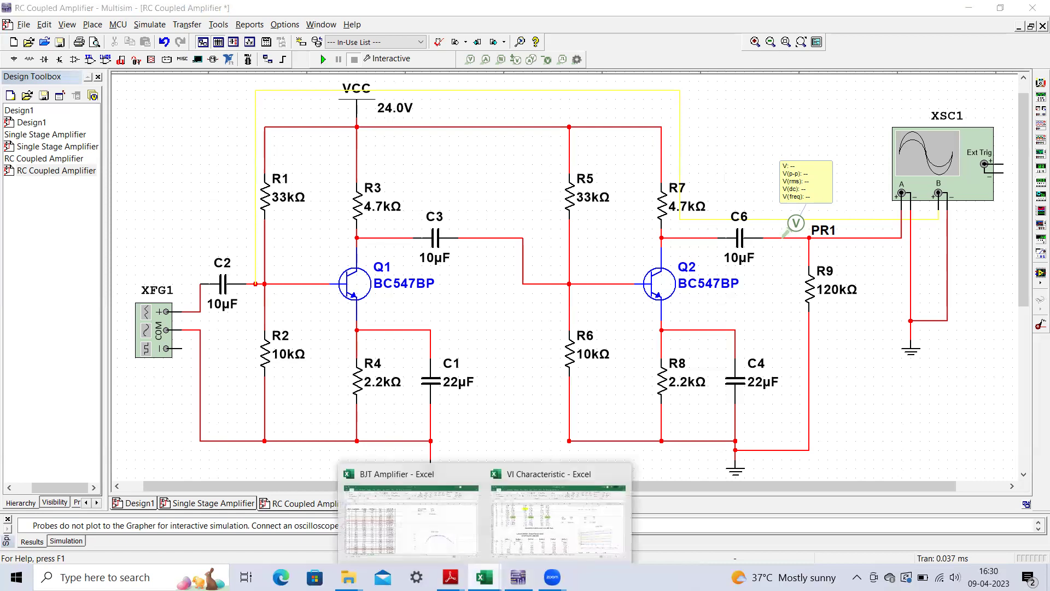
left_click(421, 484)
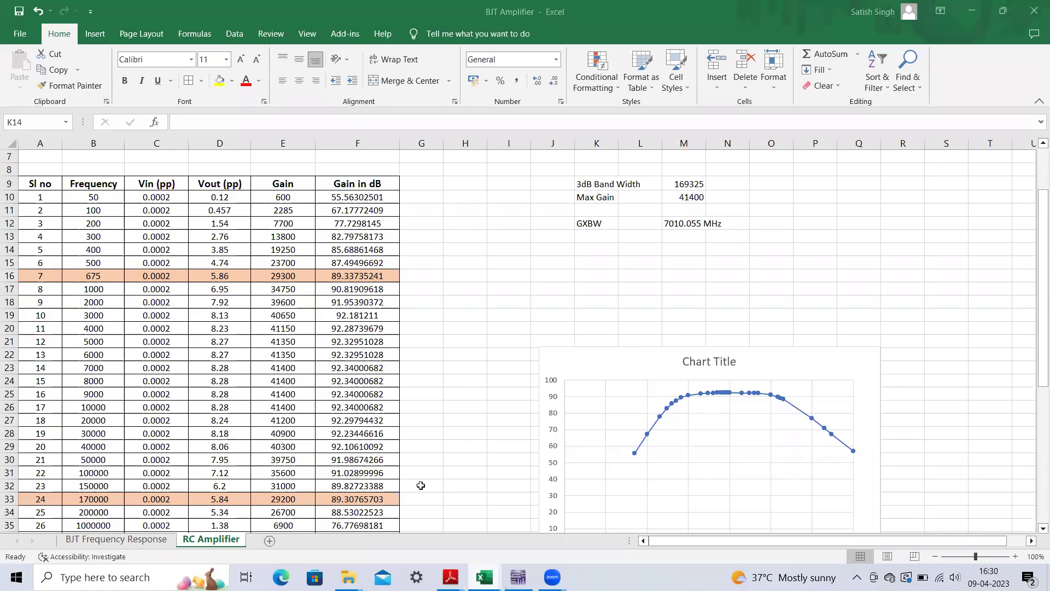
left_click(129, 541)
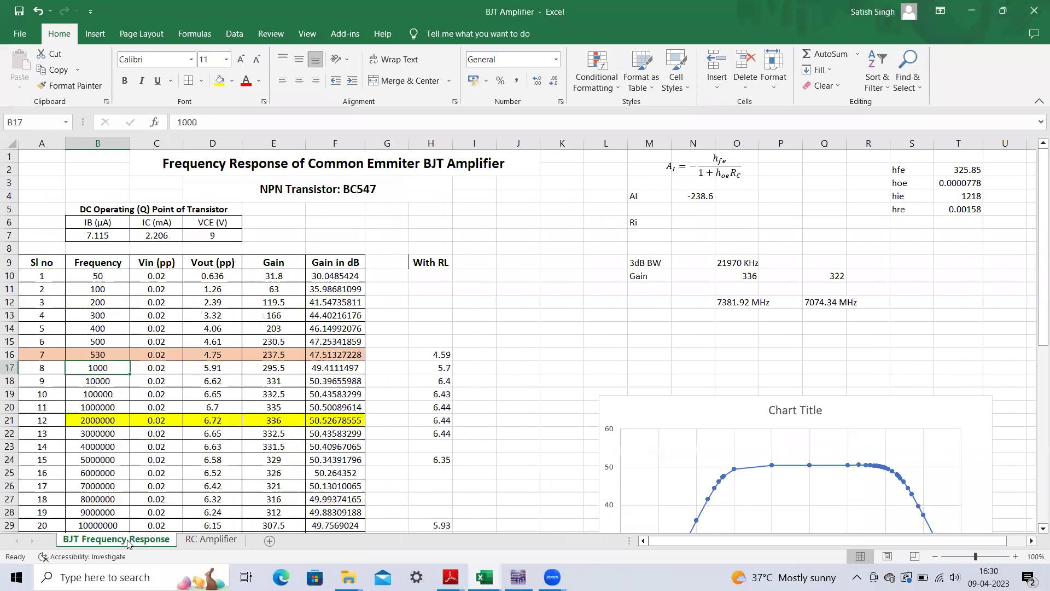
left_click_drag(1034, 234, 1035, 359)
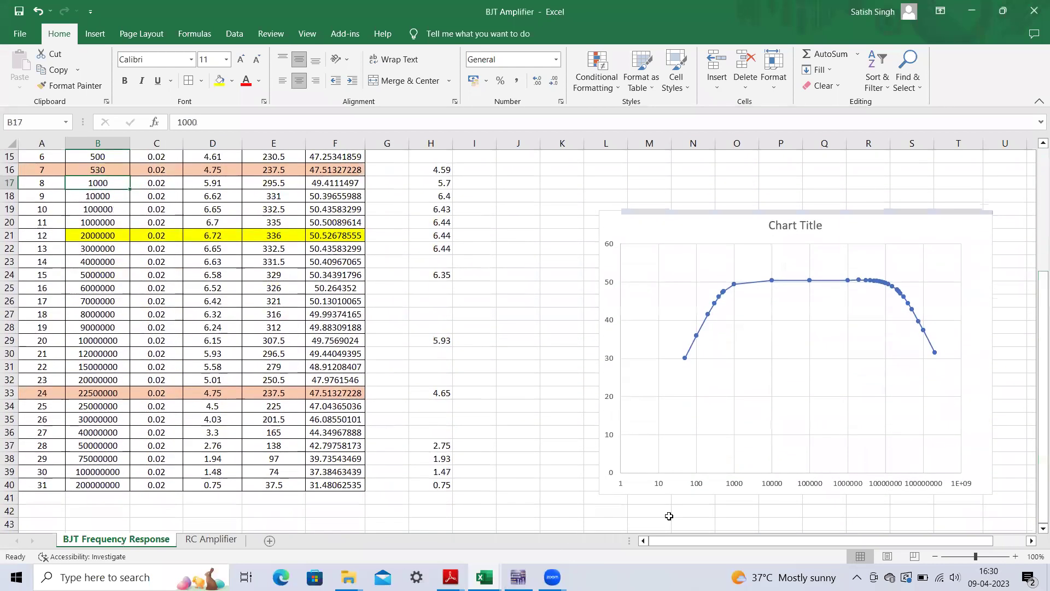
Switch to Multisim and open the XFG1 function generator of the RC Coupled Amplifier, moving its window clear of the circuit.
left_click(518, 577)
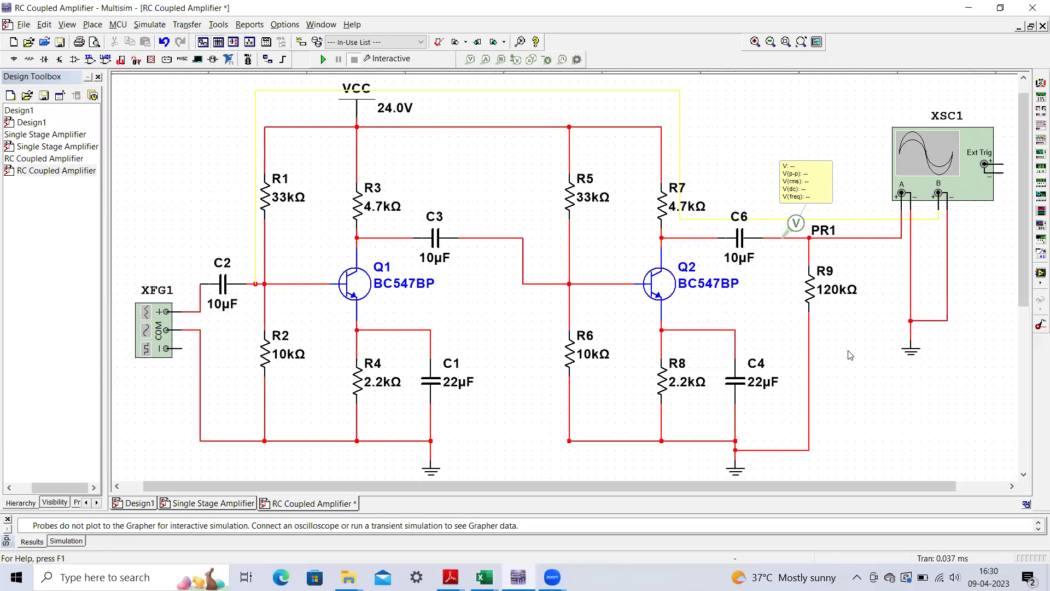
double_click(167, 331)
left_click_drag(410, 294, 152, 160)
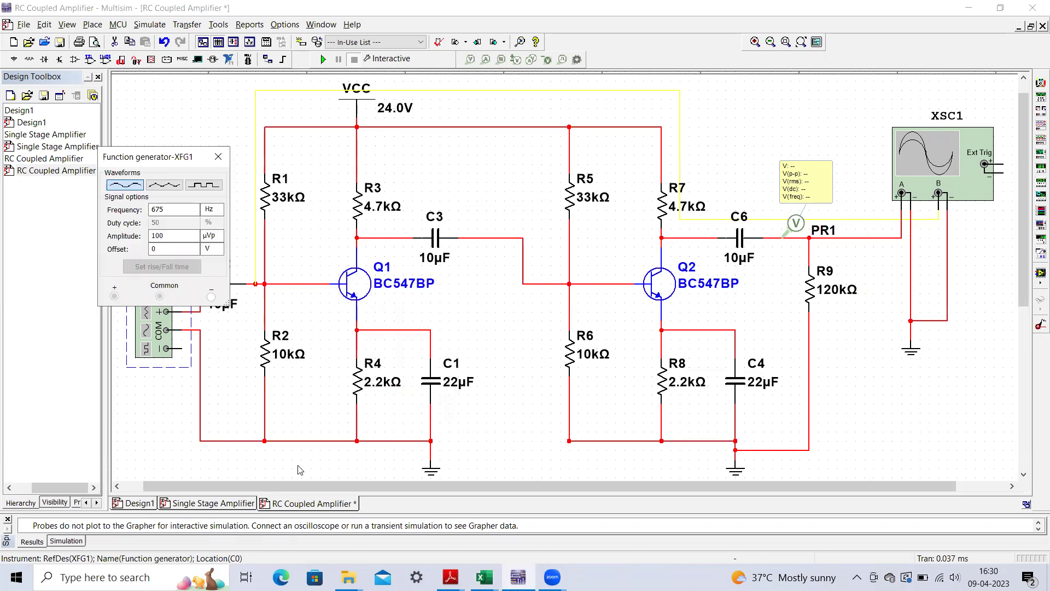
Check the XFG1 settings in the Single Stage Amplifier design against the RC Coupled Amplifier generator, whose window is moved above XFG1.
left_click(218, 504)
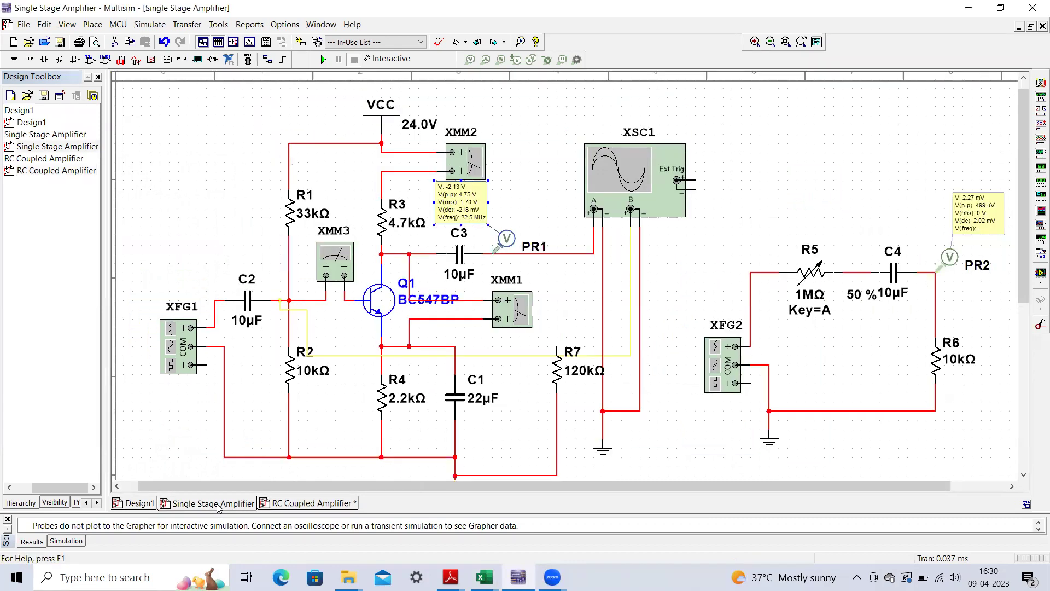
double_click(183, 348)
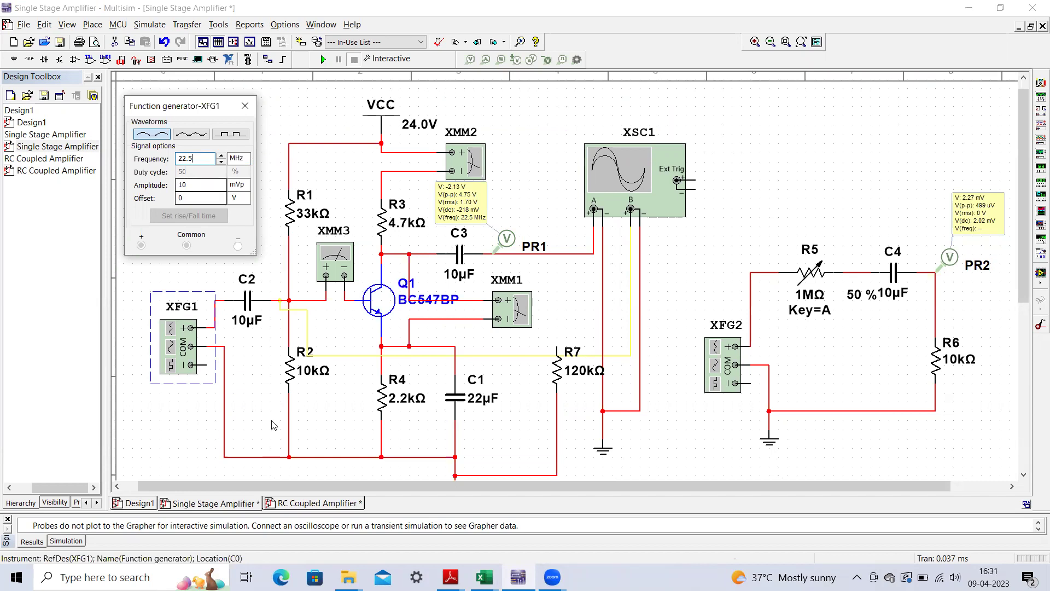
left_click(300, 506)
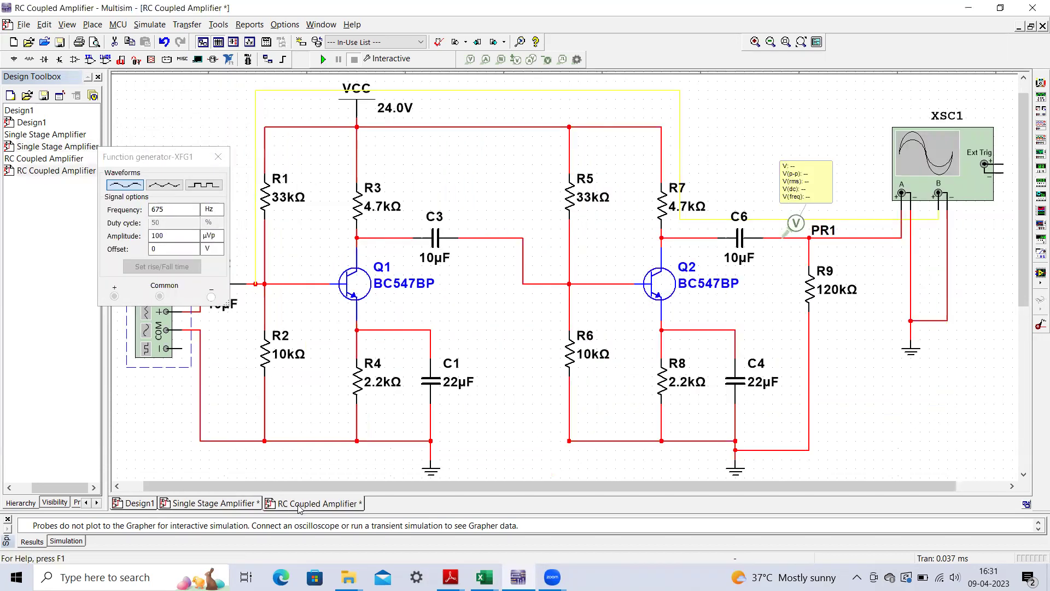
left_click(175, 158)
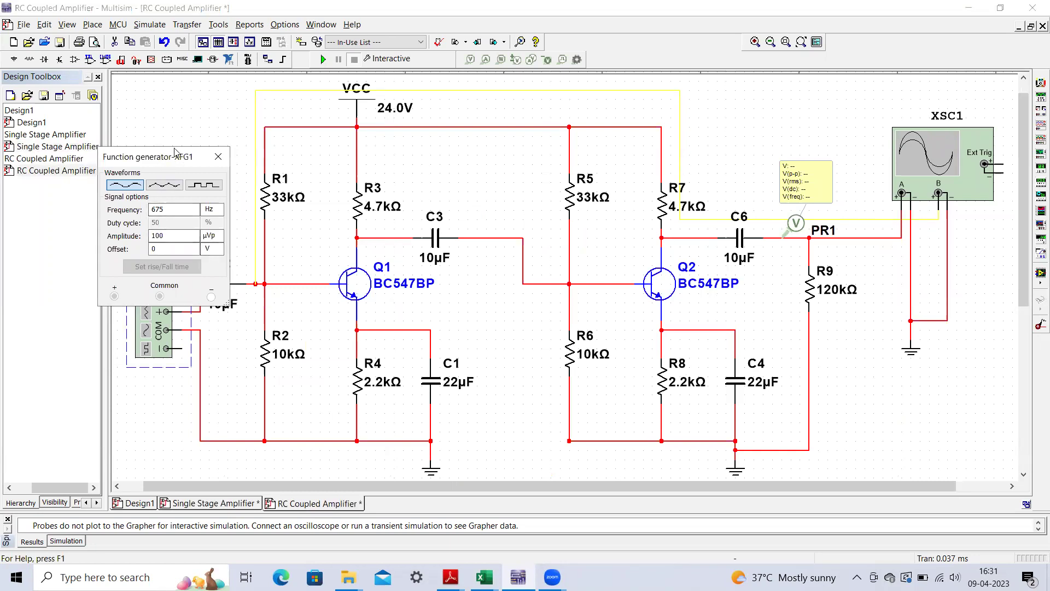
left_click_drag(175, 148, 173, 96)
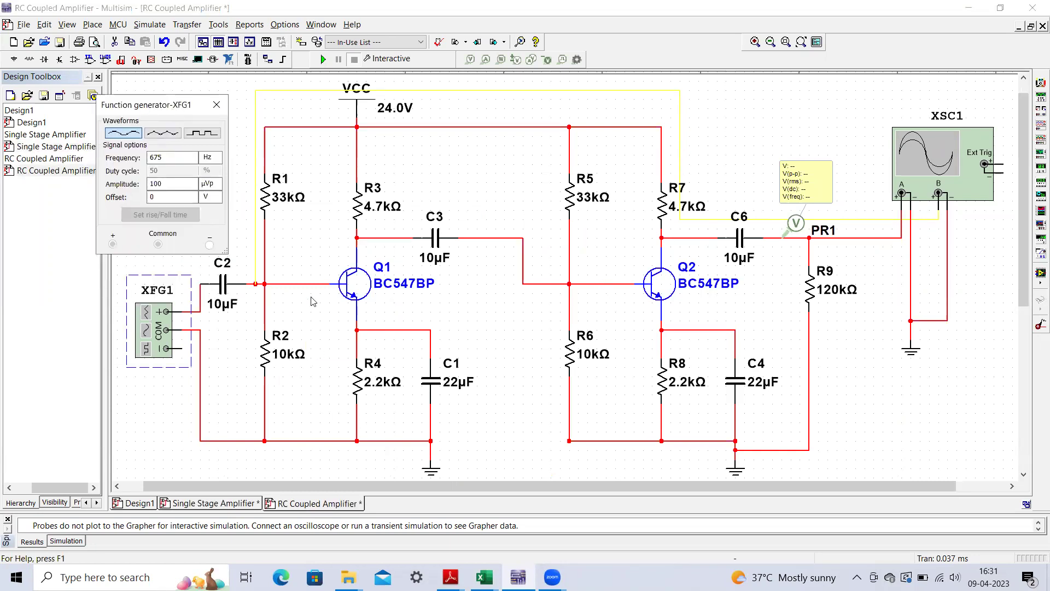
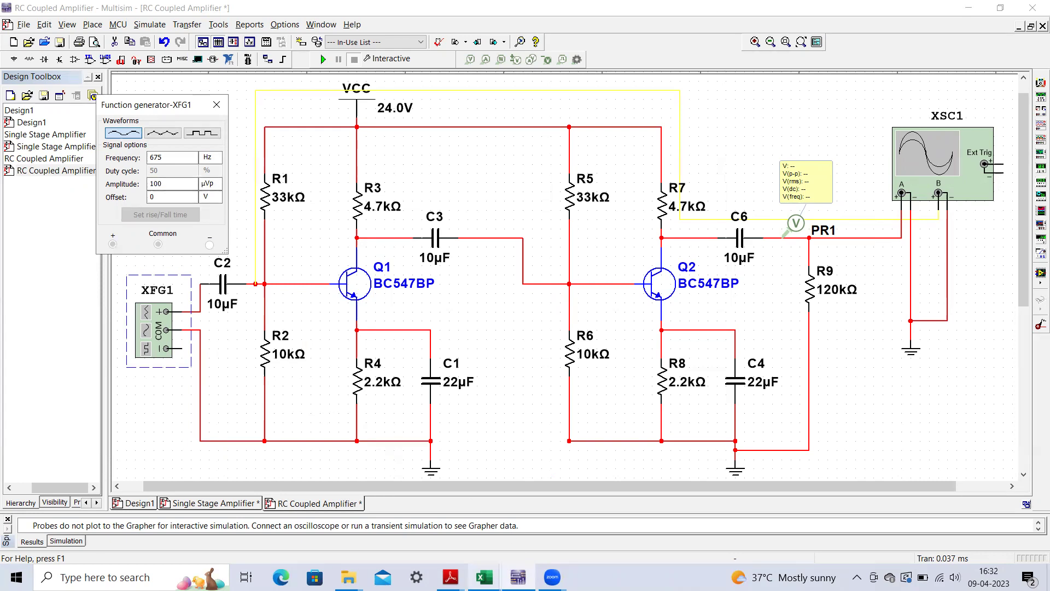
Review the RC Amplifier sheet of the BJT Amplifier workbook in Excel and check the input amplitude against XFG1 in Multisim.
left_click(485, 577)
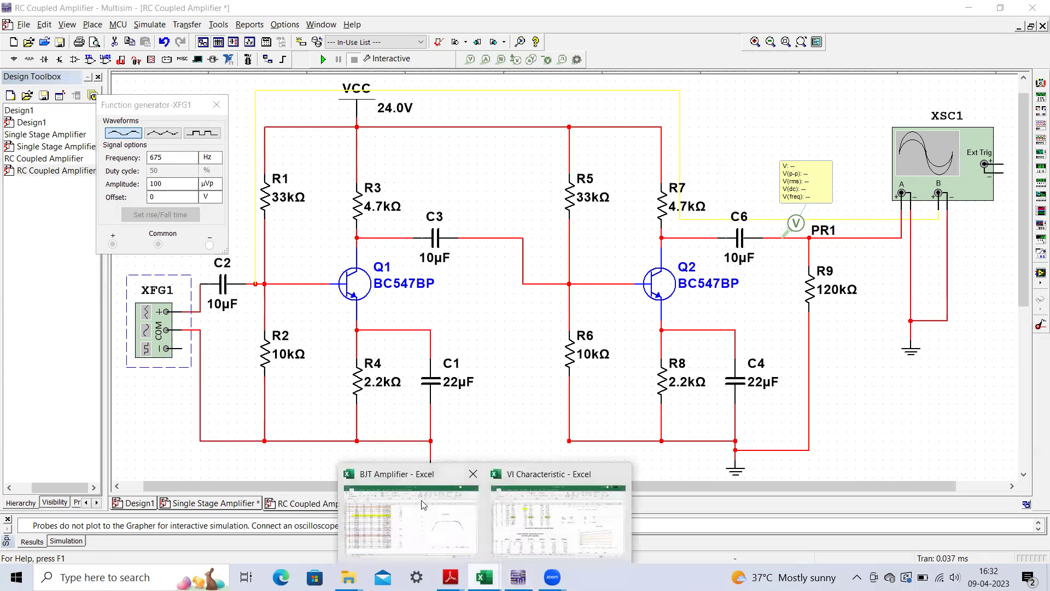
left_click(411, 478)
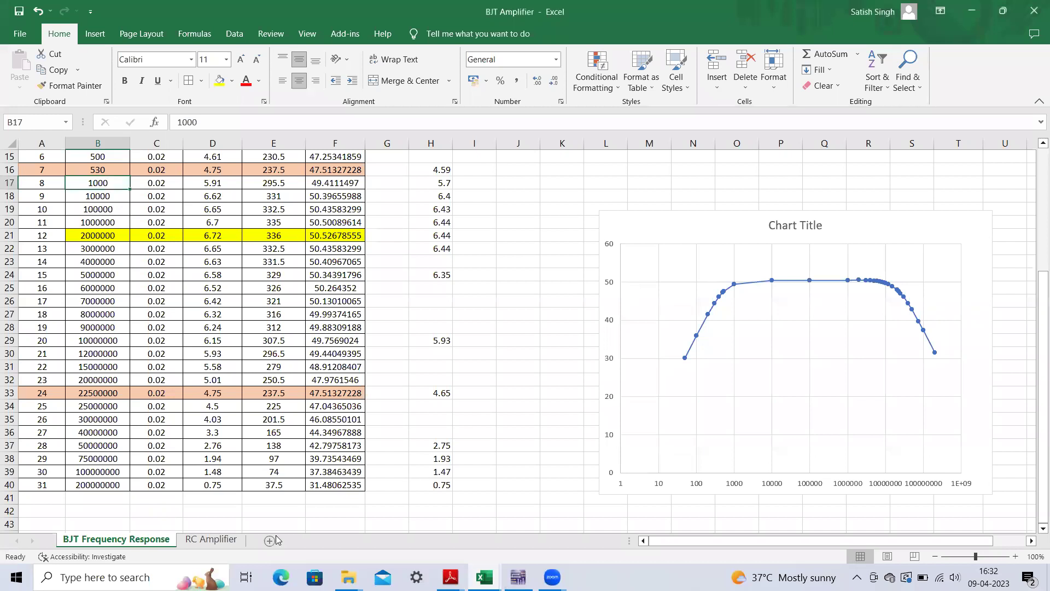
left_click(211, 541)
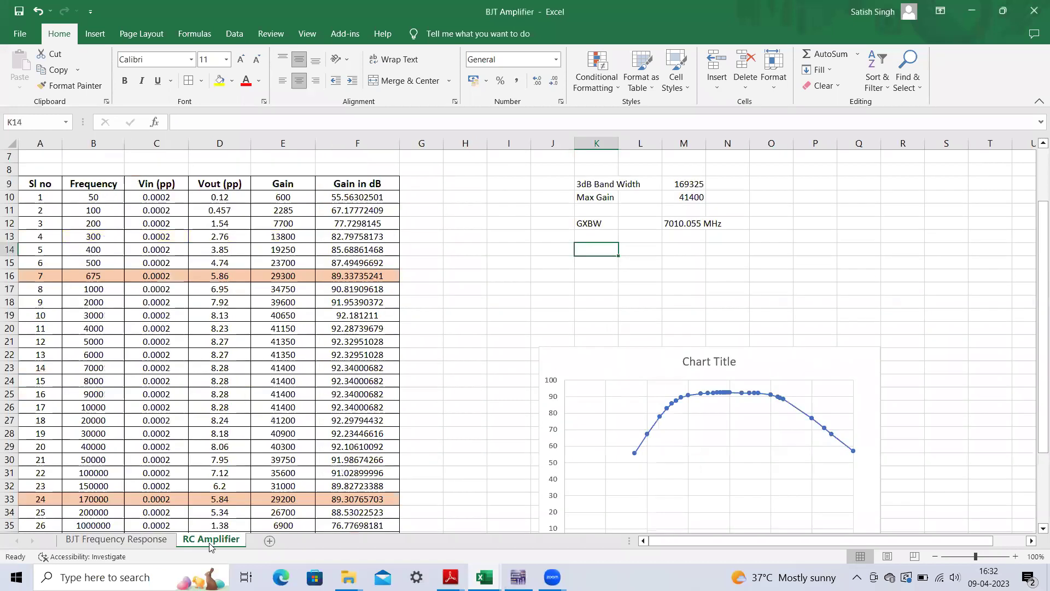
scroll(1030, 246, "up", 2)
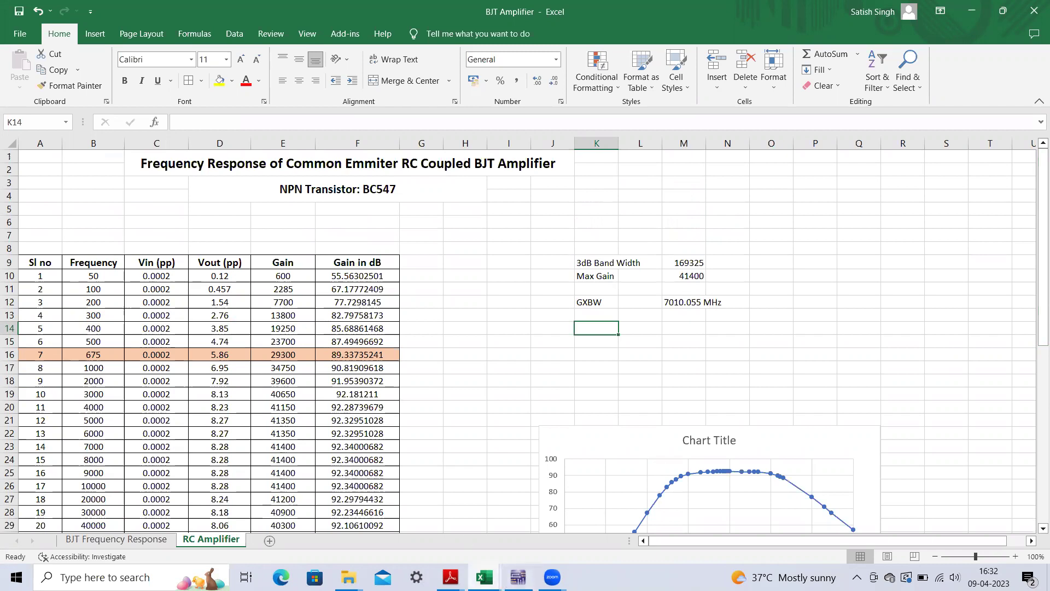
key("alt+Tab")
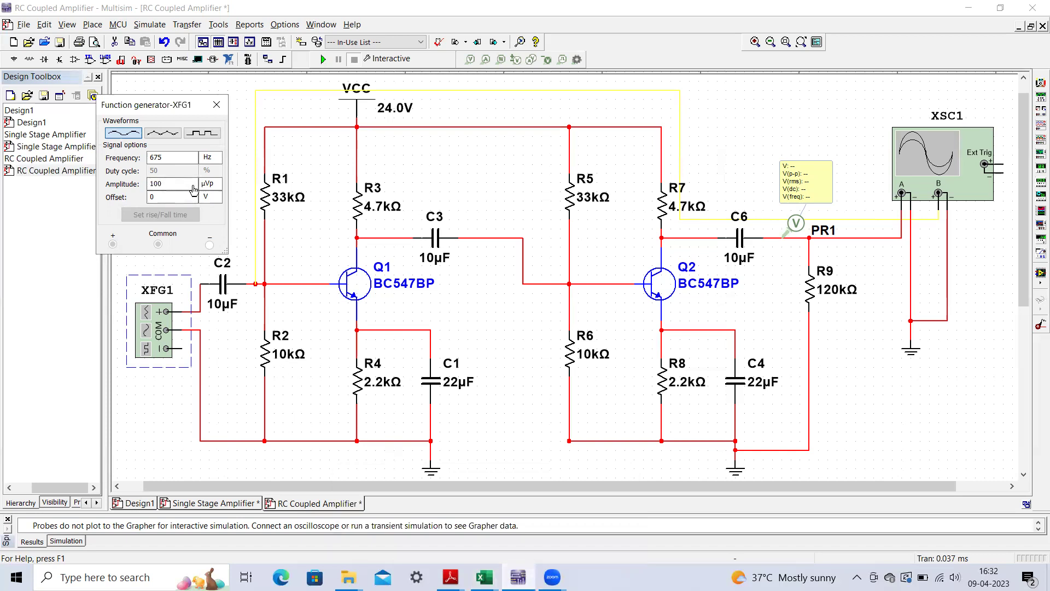
left_click(968, 7)
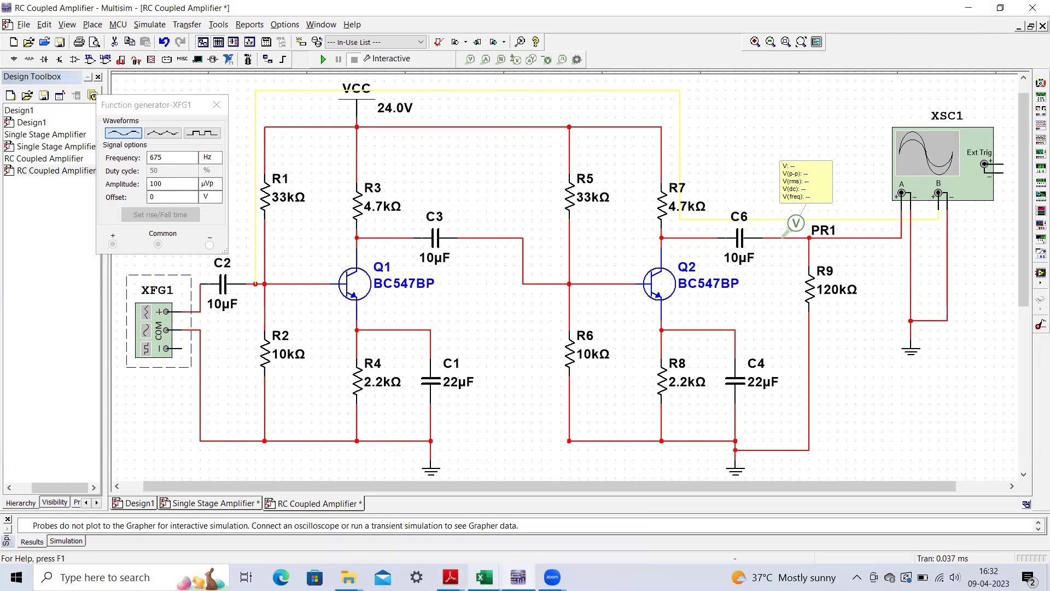
Return to the RC Amplifier sheet in Excel and go through the first three test frequencies in the Frequency column.
left_click(485, 577)
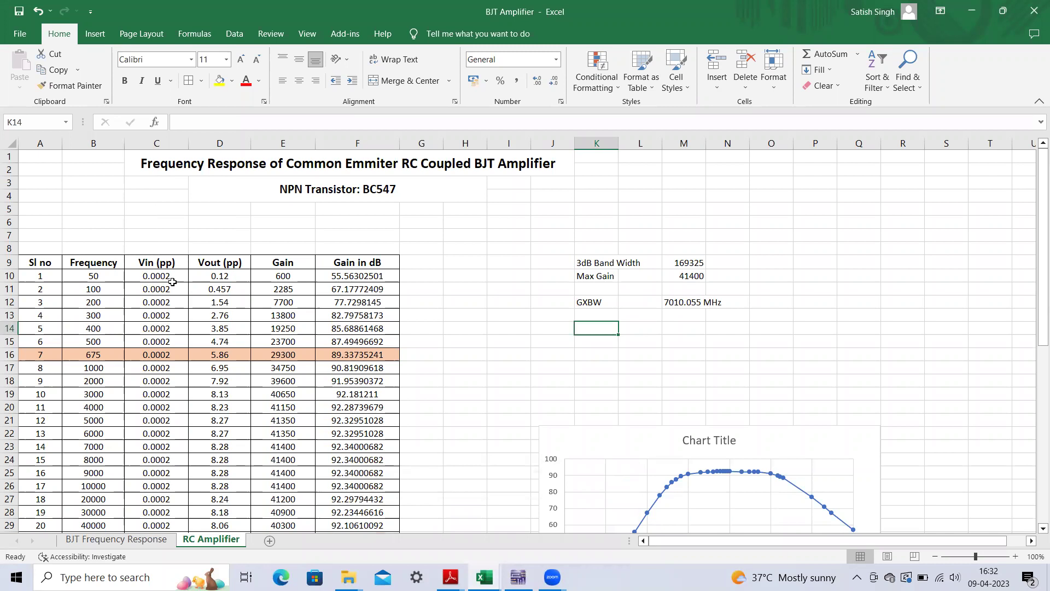
left_click(112, 276)
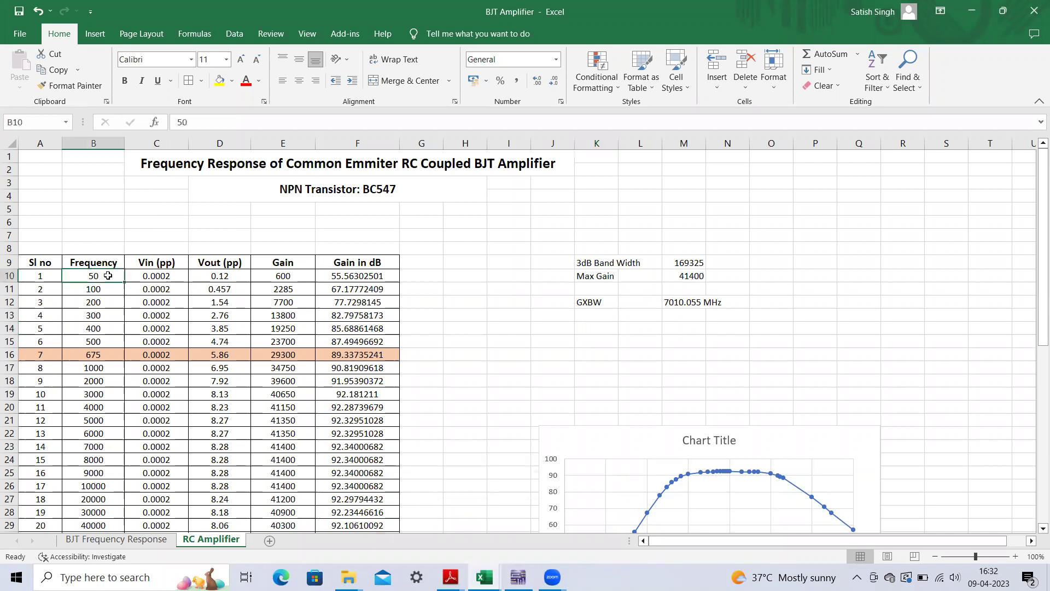
left_click(107, 293)
left_click(106, 302)
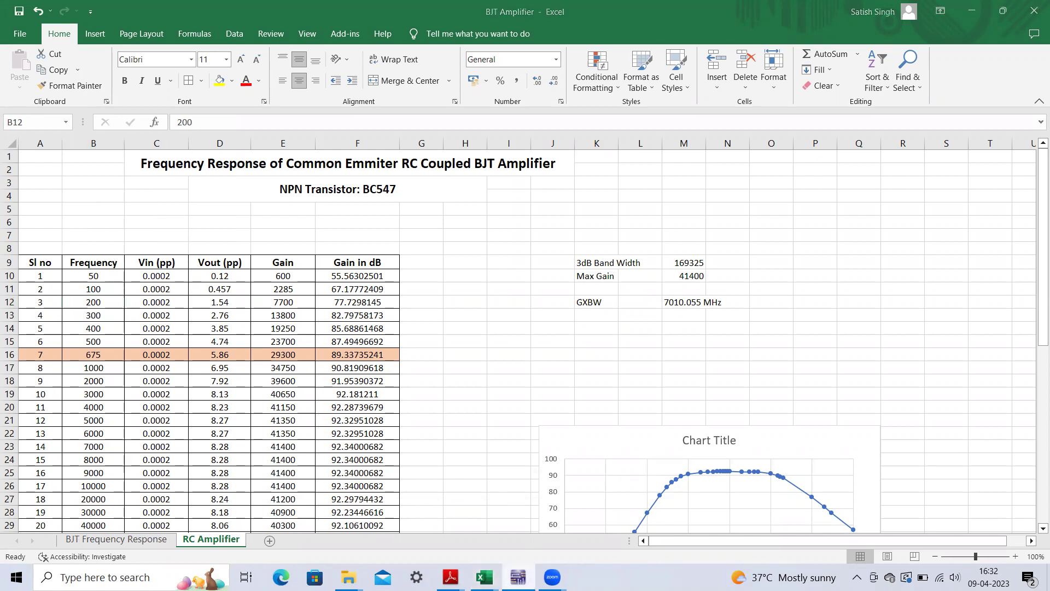
Switch to Multisim, set the XFG1 frequency to 50 Hz and run the simulation of the RC Coupled Amplifier.
left_click(518, 577)
double_click(176, 159)
type("675")
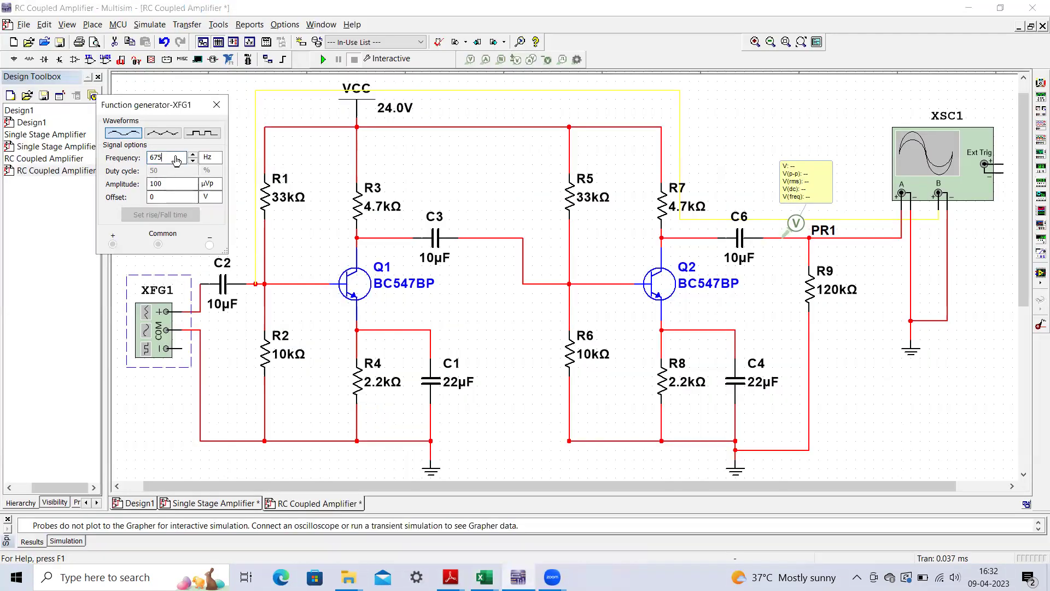
key("BackSpace")
key("BackSpace")
type("5")
left_click(323, 59)
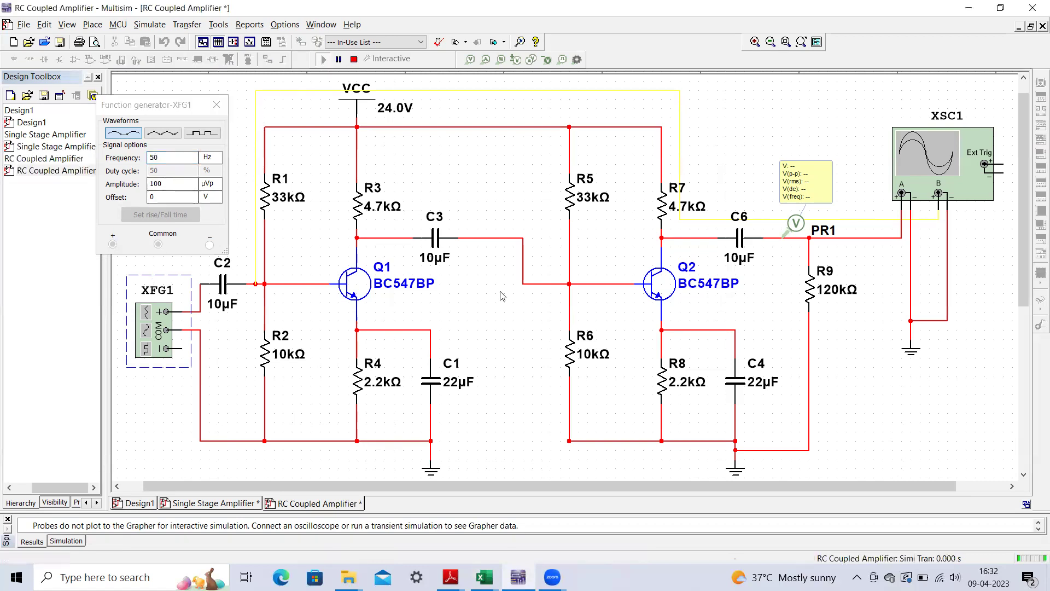
Open the XSC1 oscilloscope and set its timebase scale to 5 ms/Div.
double_click(956, 159)
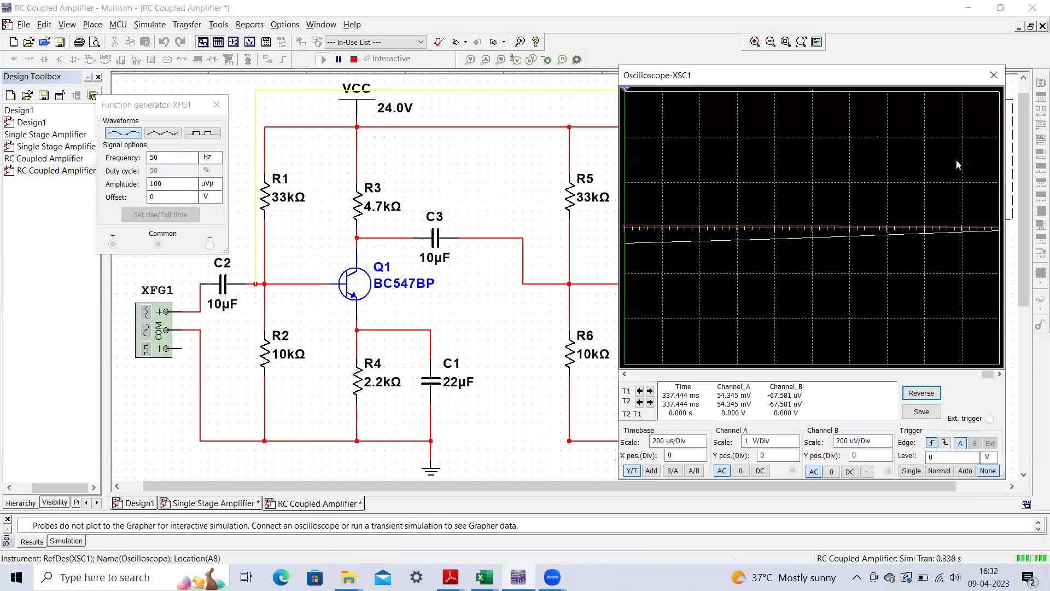
left_click(701, 439)
left_click(702, 438)
left_click(702, 439)
left_click(702, 439)
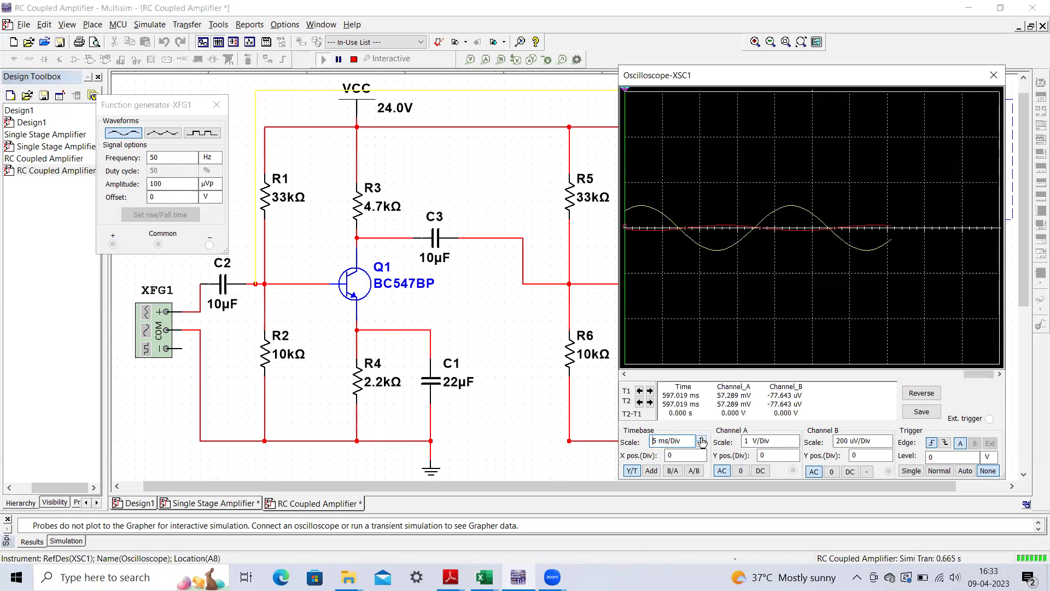
Set the oscilloscope's Channel A scale to 100 mV/Div and pause the simulation.
left_click(788, 441)
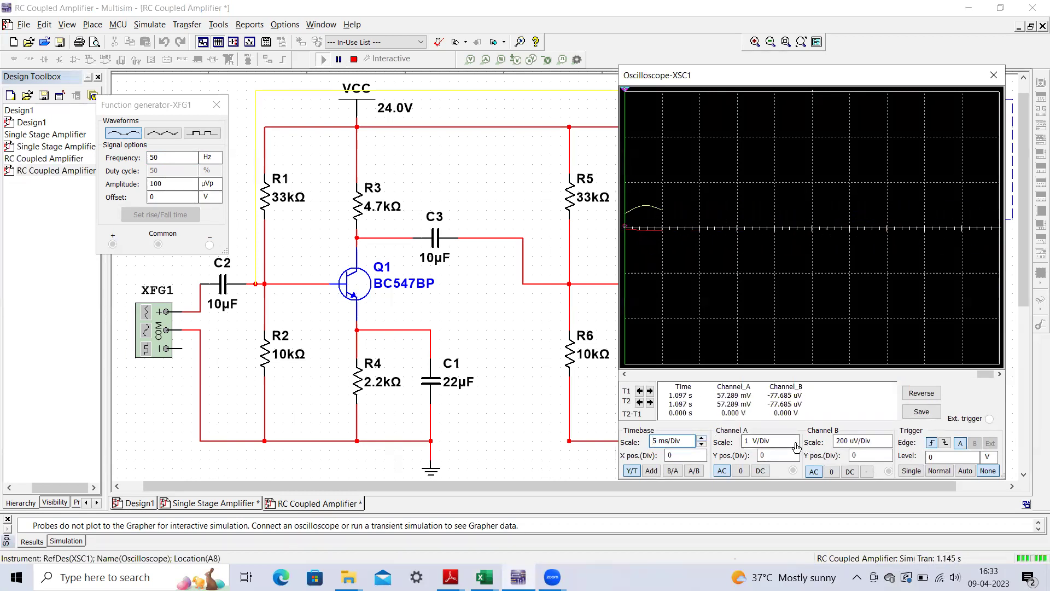
left_click(795, 445)
left_click(795, 445)
left_click(795, 445)
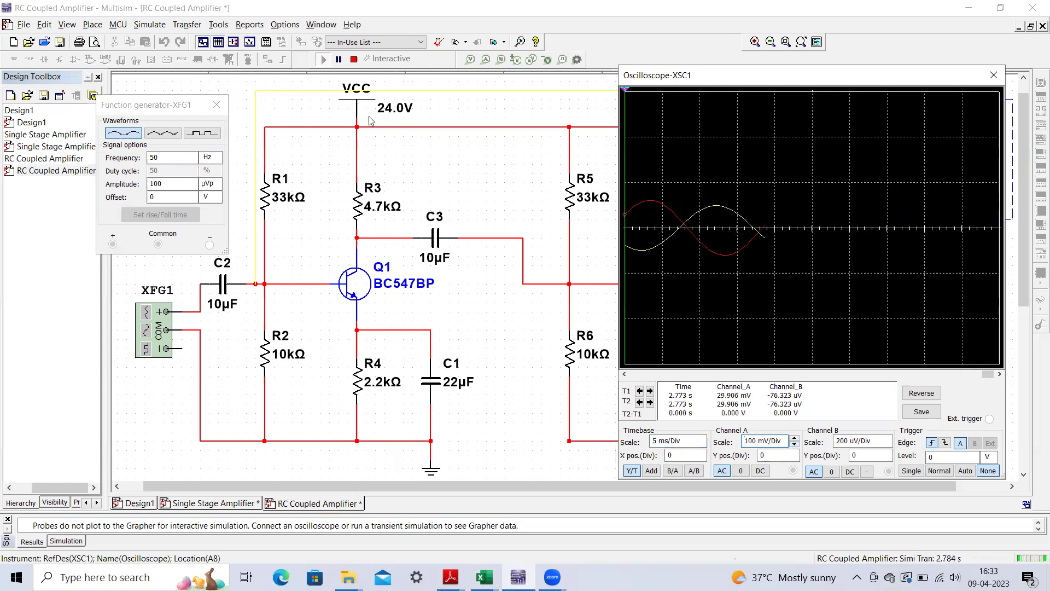
left_click(336, 58)
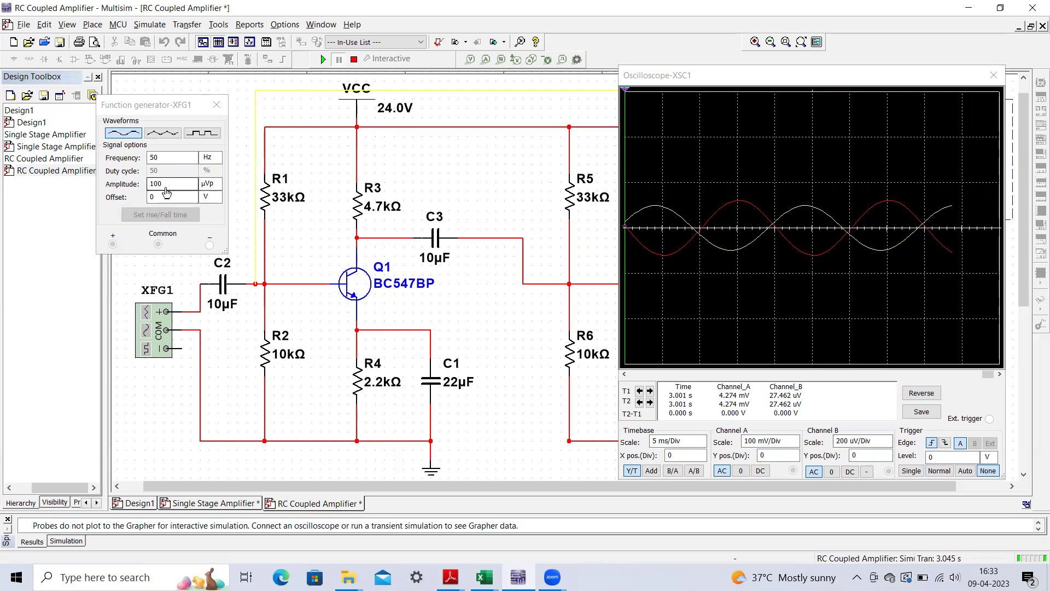
Show the Single Stage Amplifier design to examine its function generator settings.
left_click(220, 506)
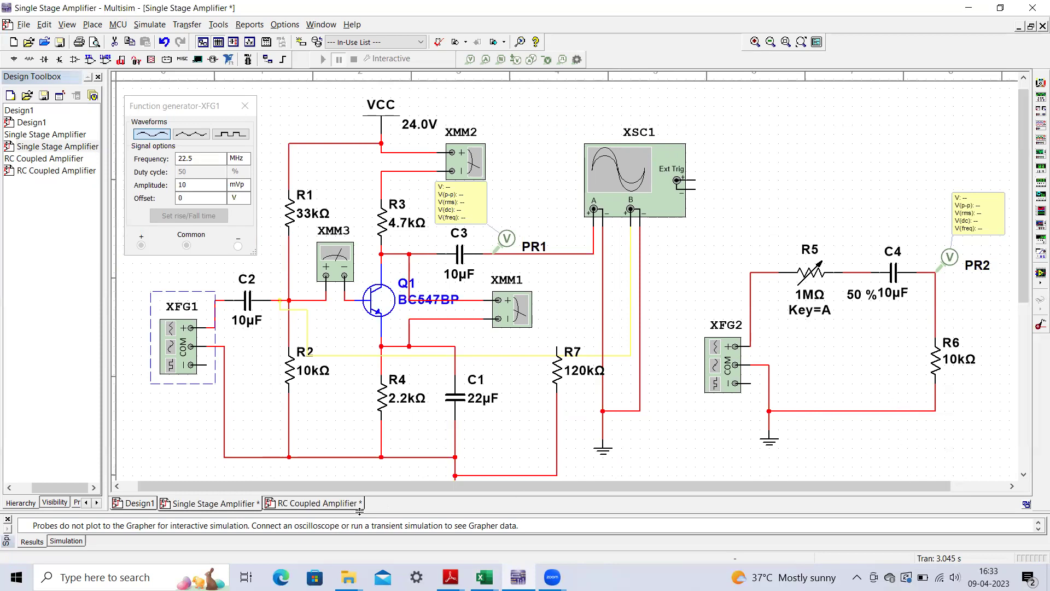
Return to the RC Coupled Amplifier design and move the XSC1 oscilloscope window off the PR1 probe readings.
left_click(328, 506)
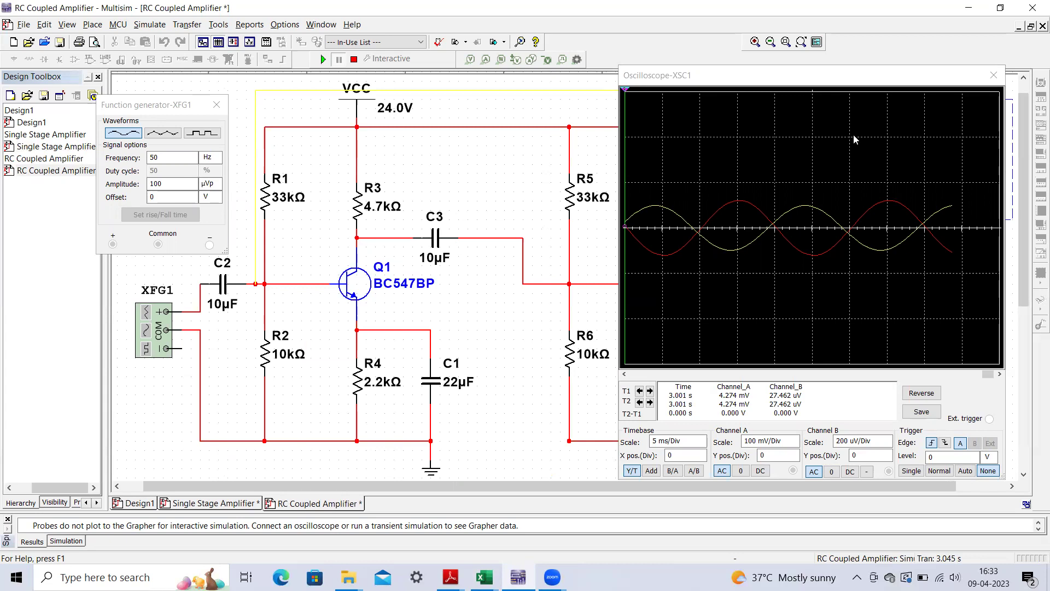
left_click(906, 77)
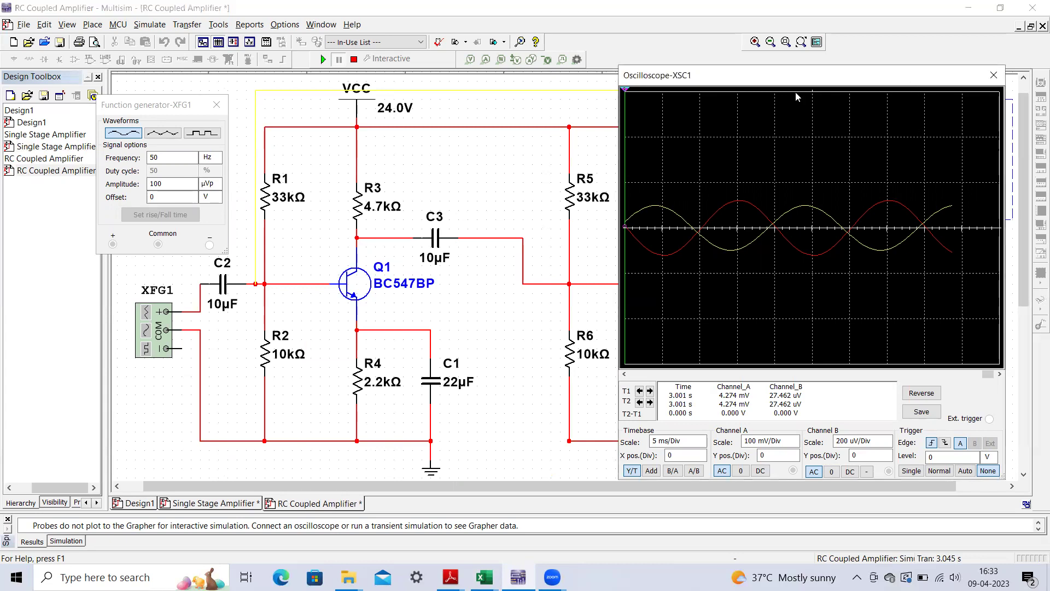
left_click_drag(906, 77, 638, 58)
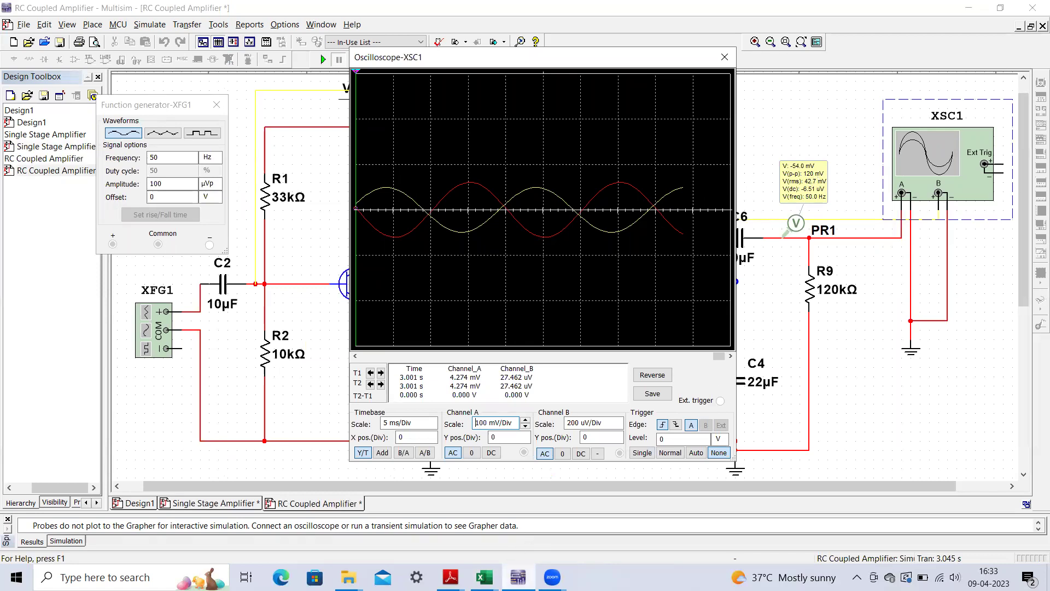
Switch to the BJT Amplifier workbook in Excel and check the recorded 50 Hz and 500 Hz rows.
left_click(484, 577)
left_click(418, 541)
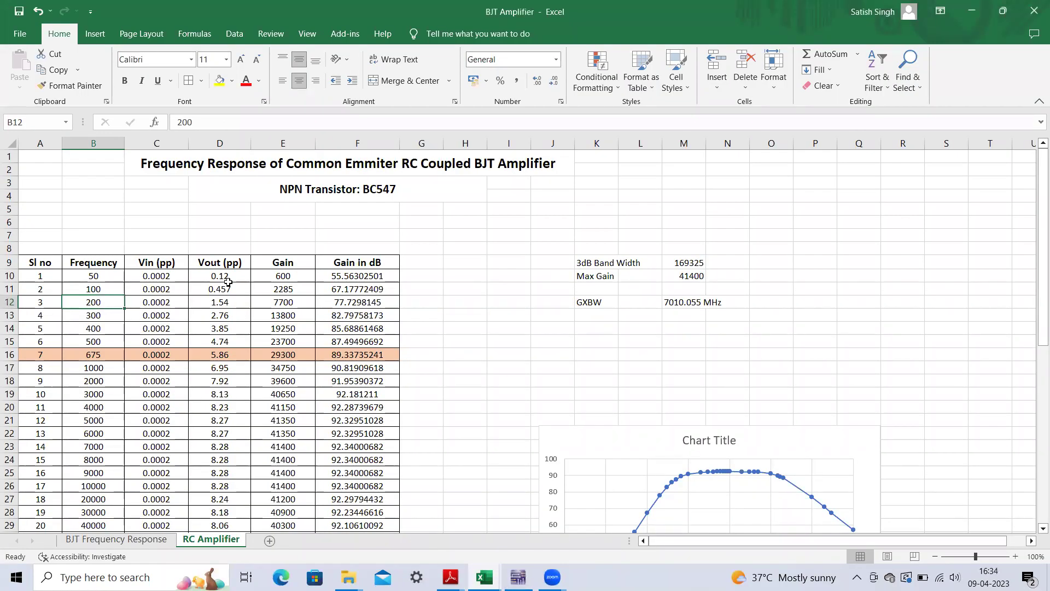
left_click(100, 342)
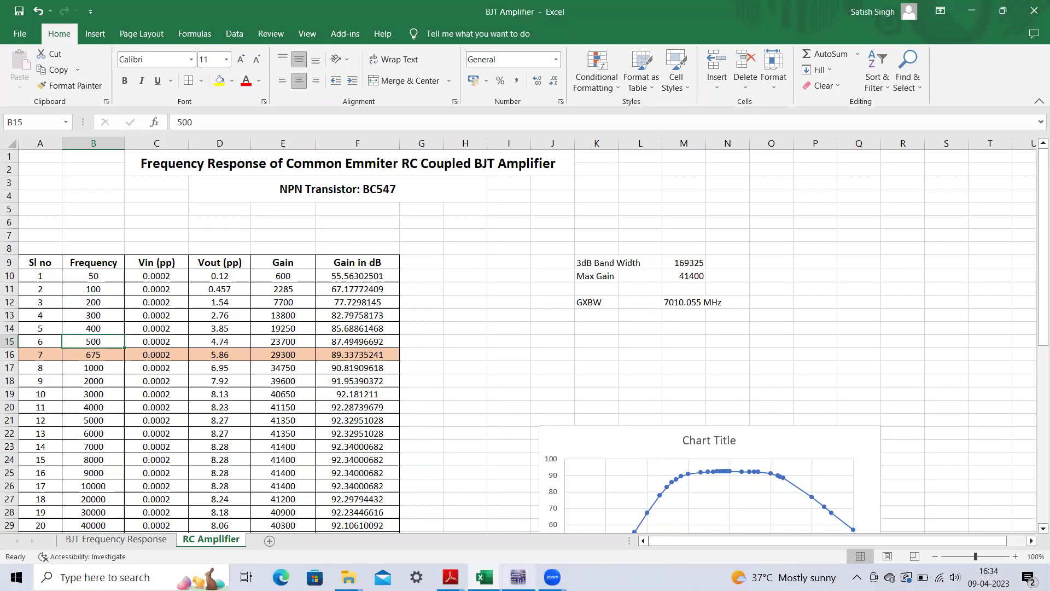
Switch to Multisim, set the XFG1 frequency to 500 Hz, close the generator window and run the simulation.
left_click(518, 577)
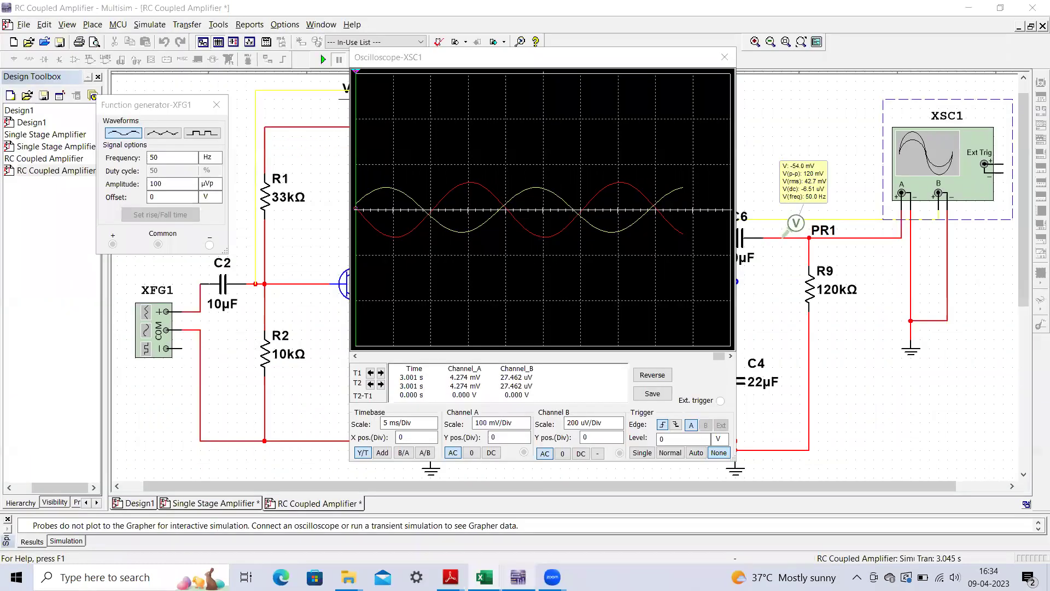
left_click(172, 158)
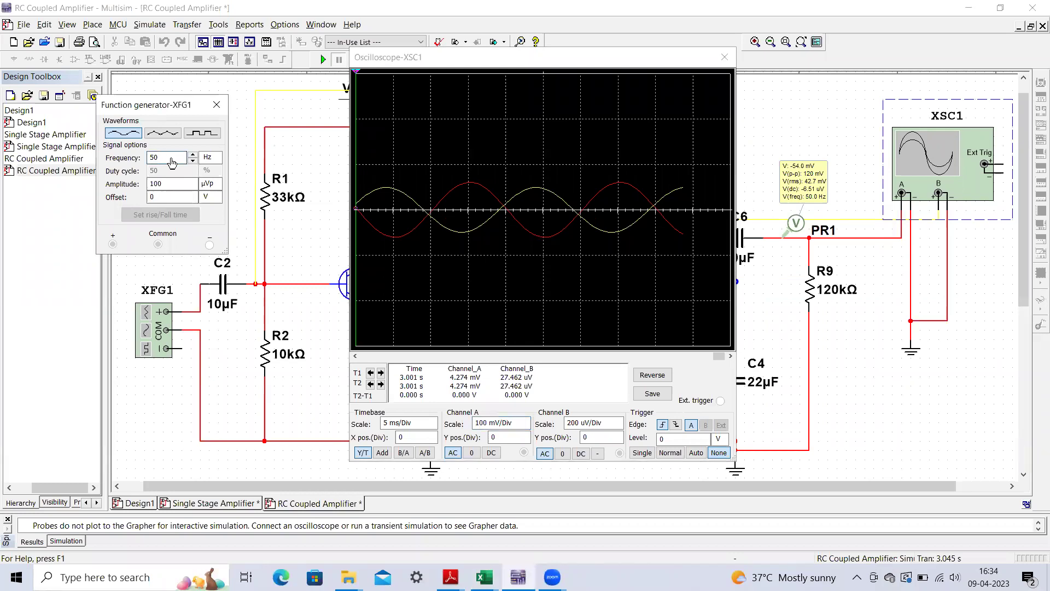
type("0")
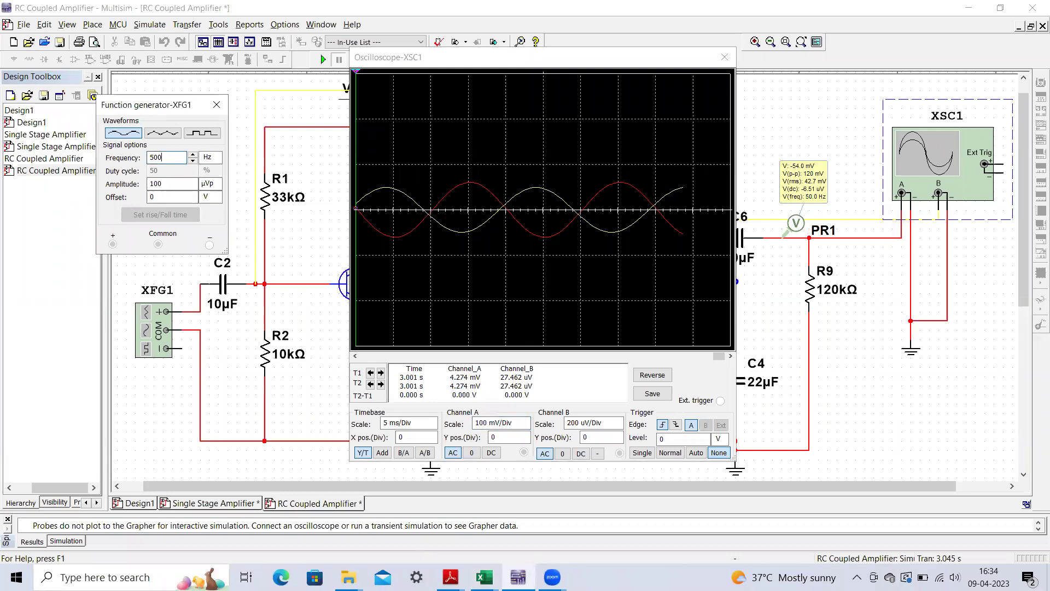
left_click(216, 104)
left_click(324, 60)
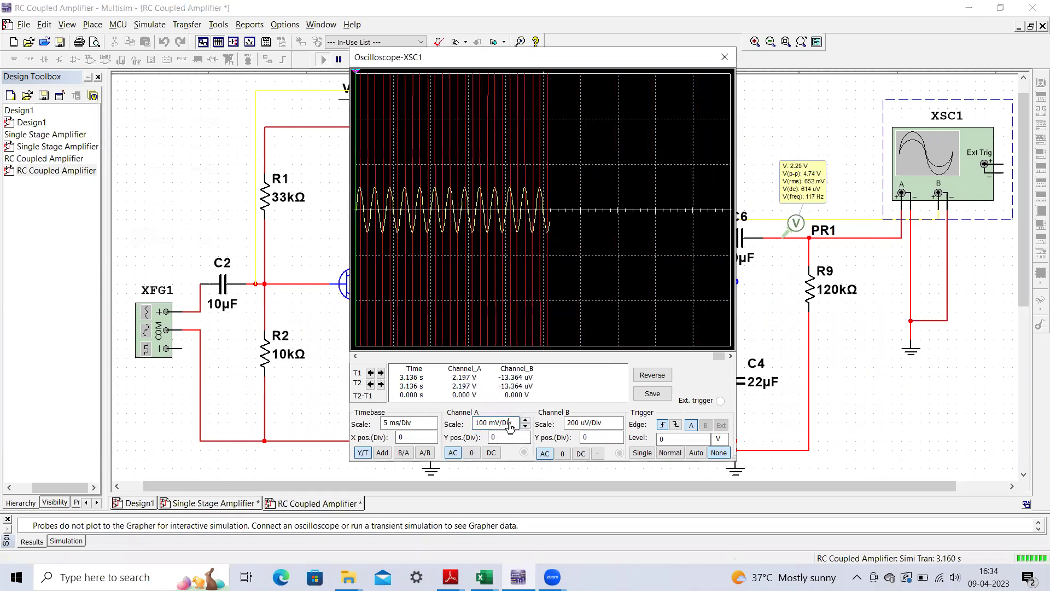
Set the oscilloscope's timebase to 1 ms/Div and its Channel A scale to 1 V/Div, keeping its window clear of PR1.
left_click(433, 428)
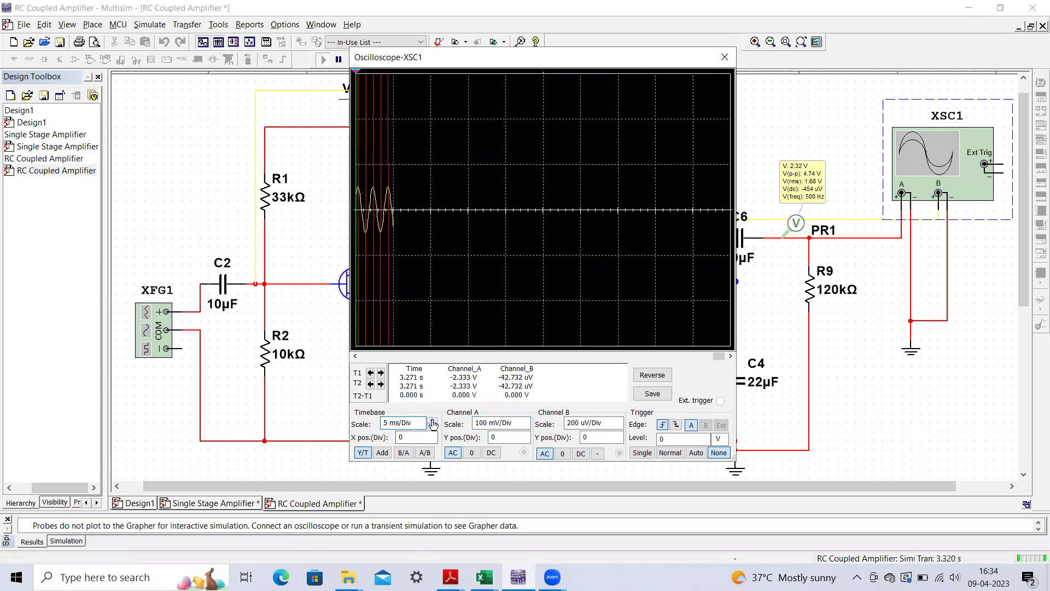
left_click(432, 428)
left_click(433, 428)
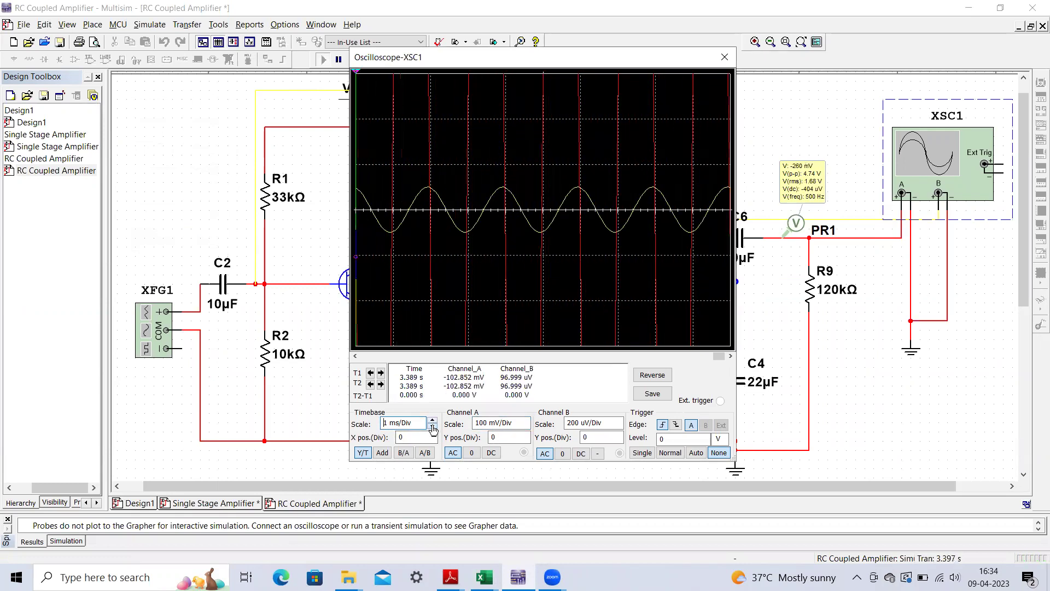
left_click(527, 424)
left_click(526, 420)
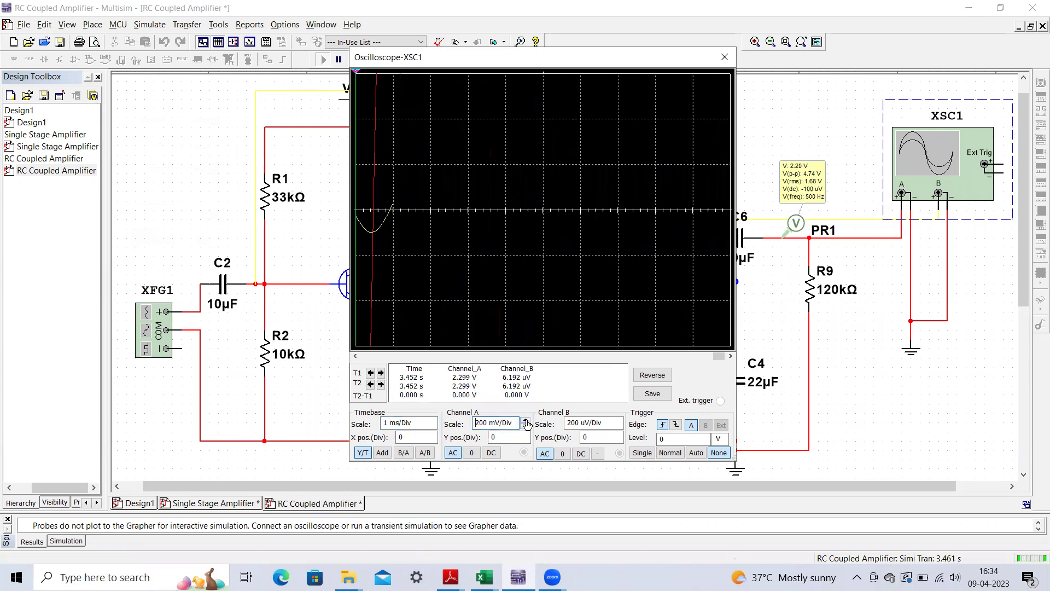
left_click(525, 421)
left_click(525, 421)
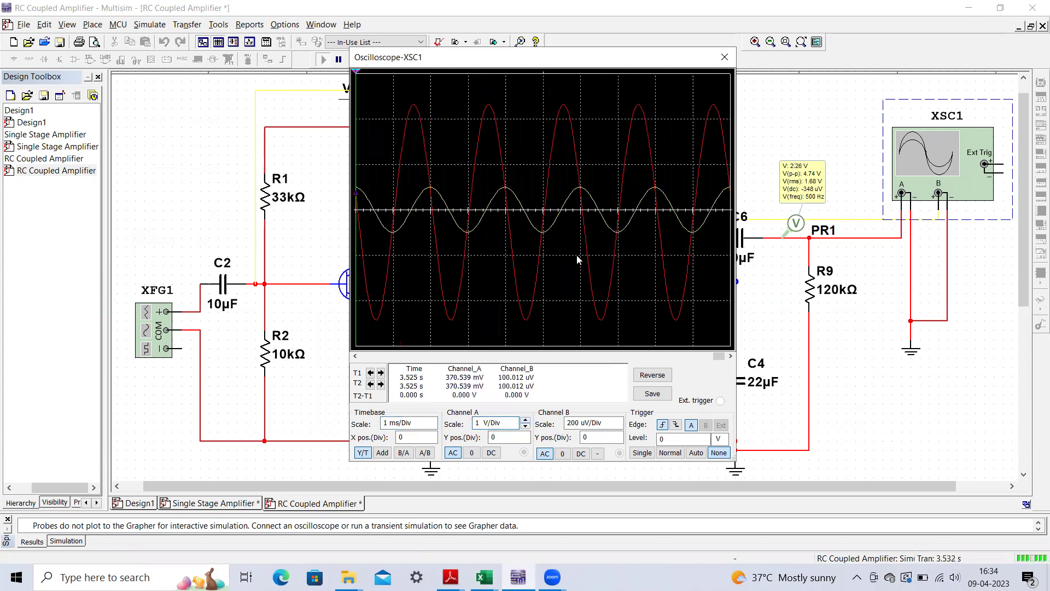
left_click_drag(547, 57, 483, 55)
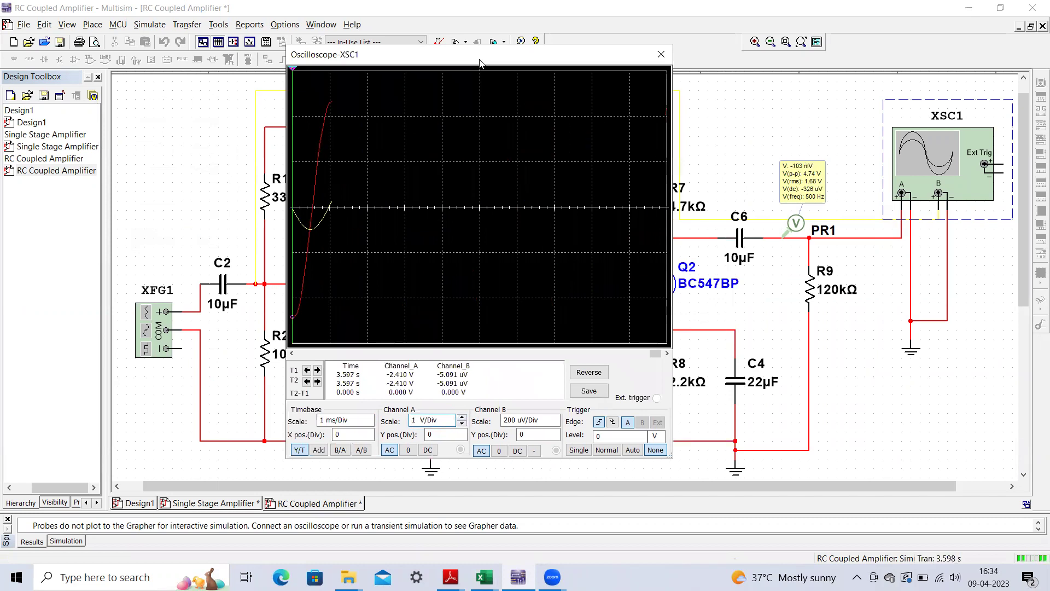
Switch to the BJT Amplifier workbook in Excel and compare the 500 Hz output voltage, then locate the 10000 Hz row.
left_click(485, 578)
left_click(454, 542)
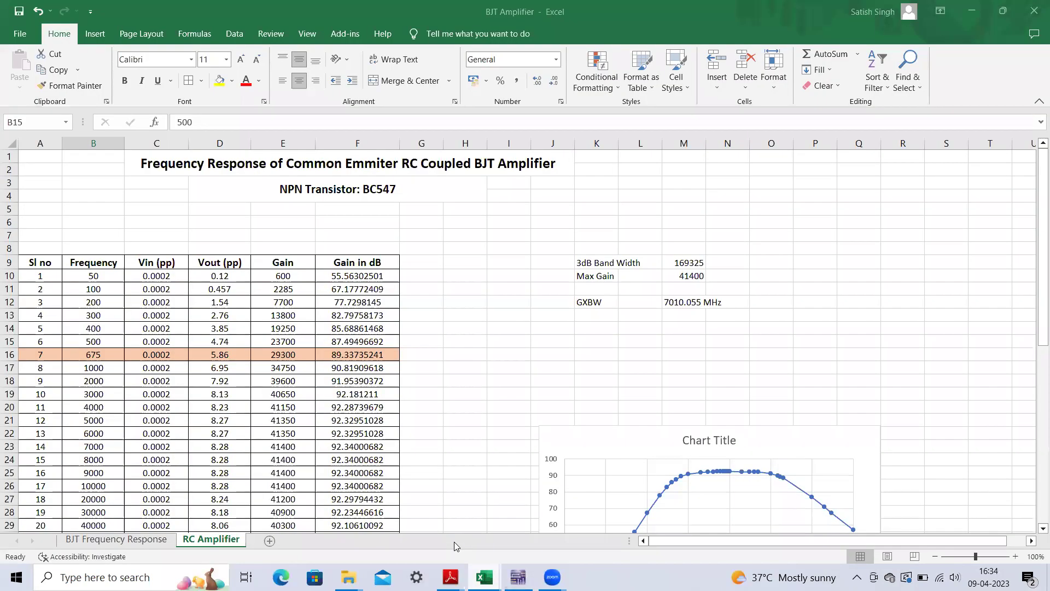
left_click(95, 344)
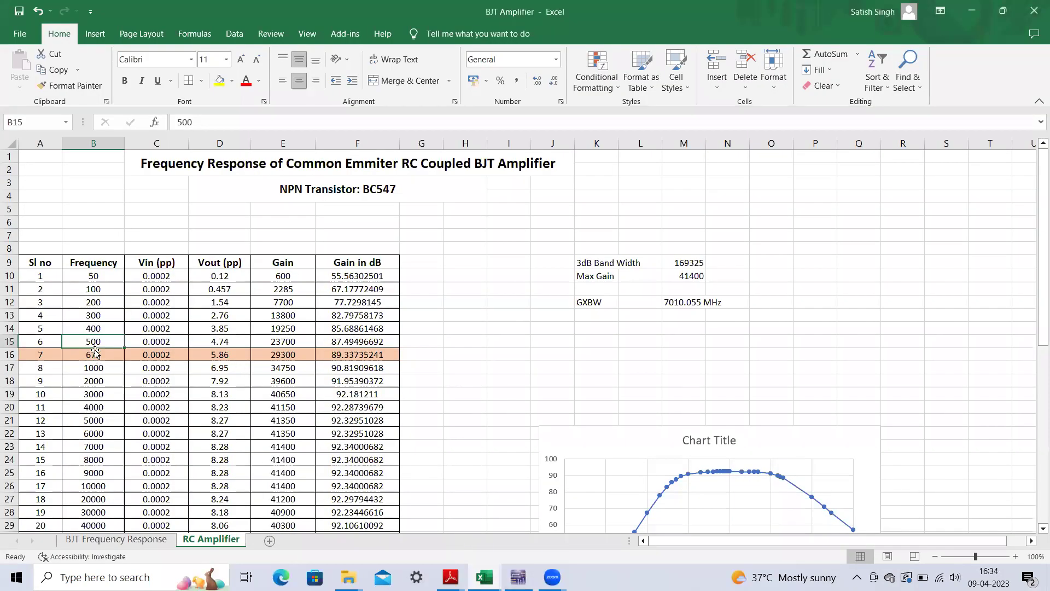
left_click(231, 343)
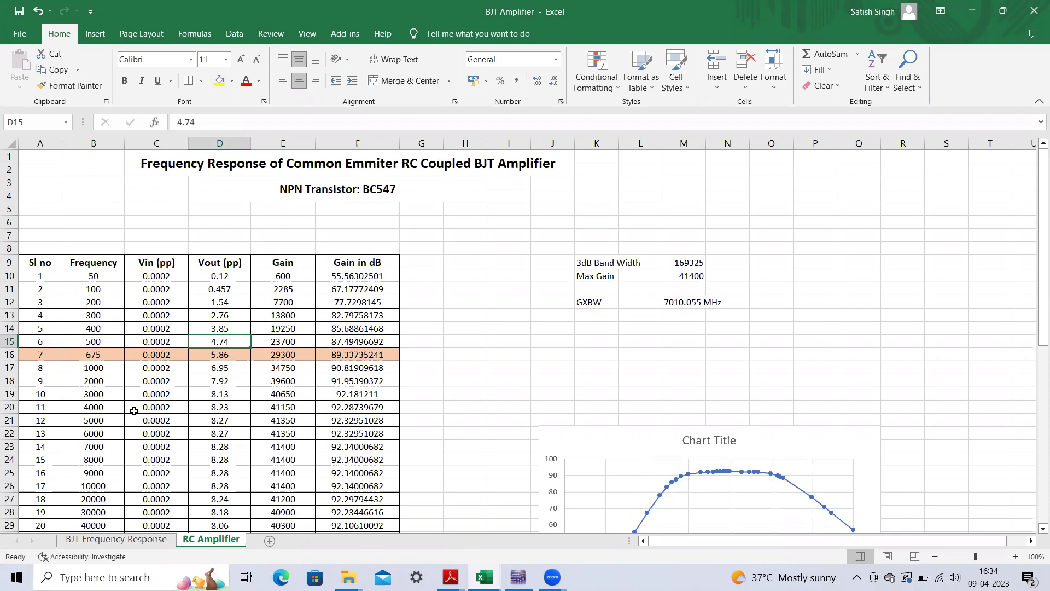
left_click(102, 473)
left_click(102, 488)
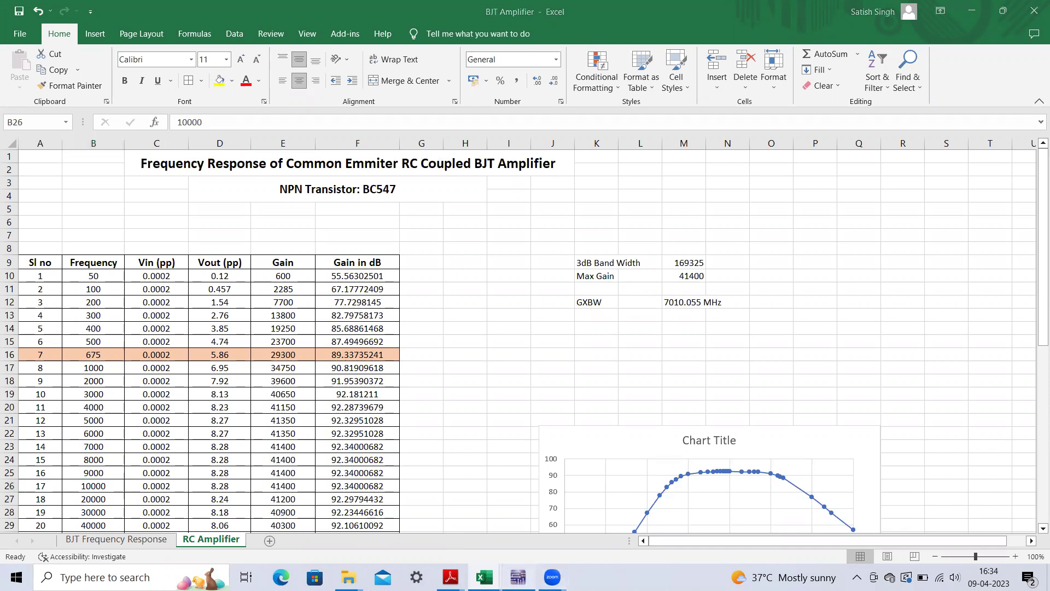
Switch to Multisim, move the oscilloscope window away from the first amplifier stage and stop the simulation.
left_click(518, 578)
left_click_drag(417, 60, 605, 74)
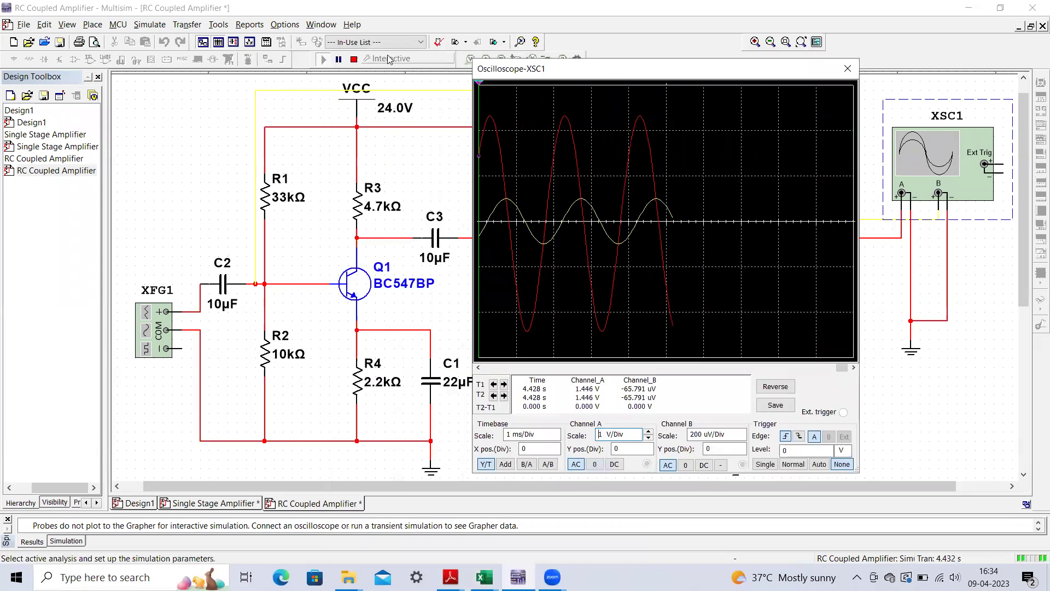
left_click(354, 58)
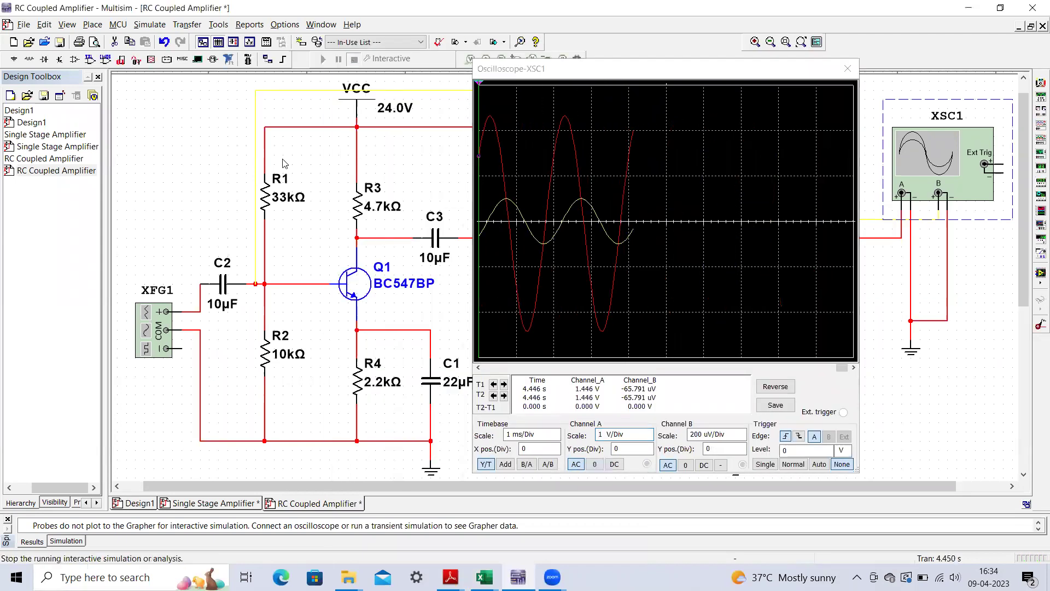
Set the XFG1 function generator's frequency to 10 kHz and run the simulation.
double_click(147, 347)
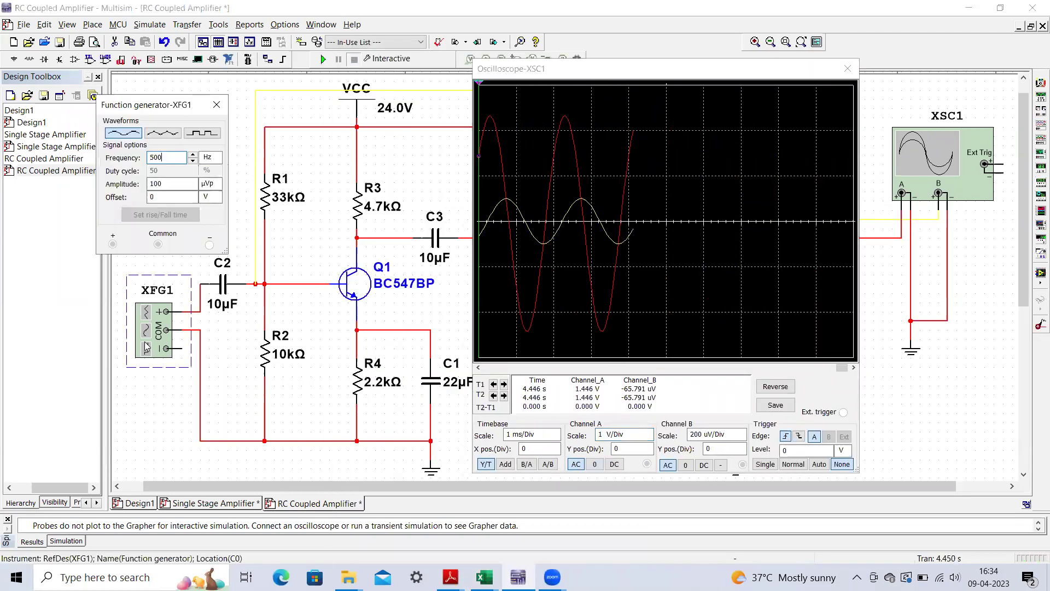
left_click(211, 157)
left_click(215, 229)
key("BackSpace")
key("BackSpace")
key("BackSpace")
type("10")
left_click(323, 59)
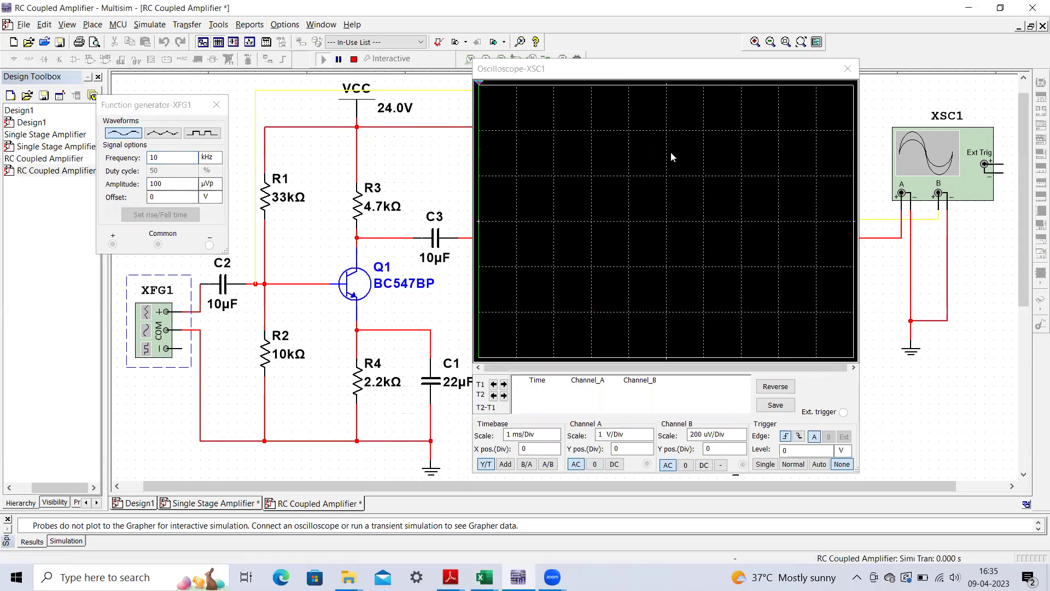
Set the XSC1 oscilloscope's timebase scale to 50 us/Div.
left_click(555, 437)
left_click(556, 439)
left_click(556, 439)
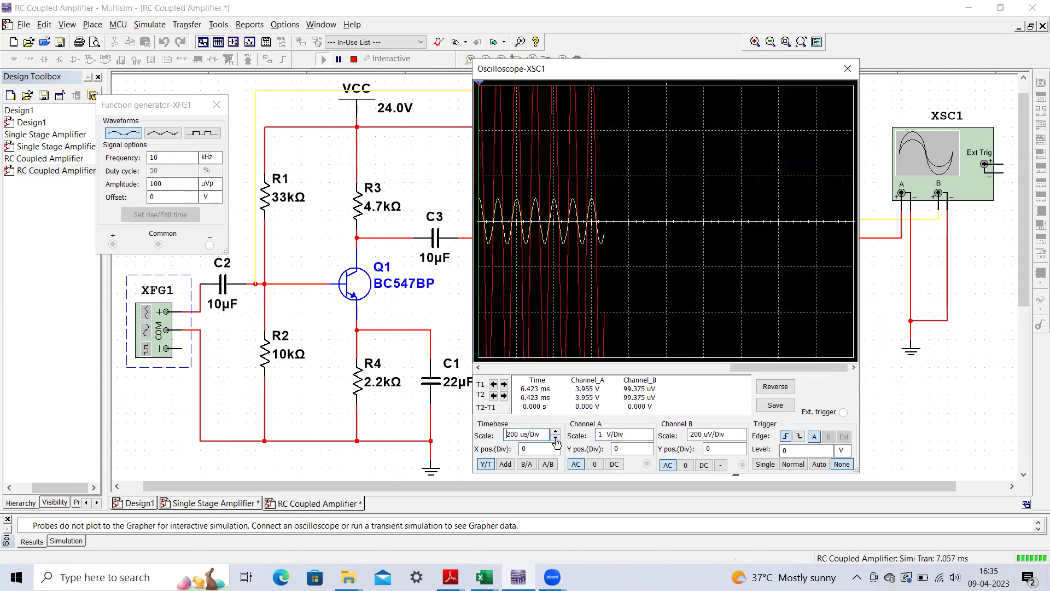
left_click(555, 439)
left_click(556, 439)
Set the oscilloscope's Channel A scale to 2 V/Div and move its window off the PR1 probe readings.
left_click(648, 433)
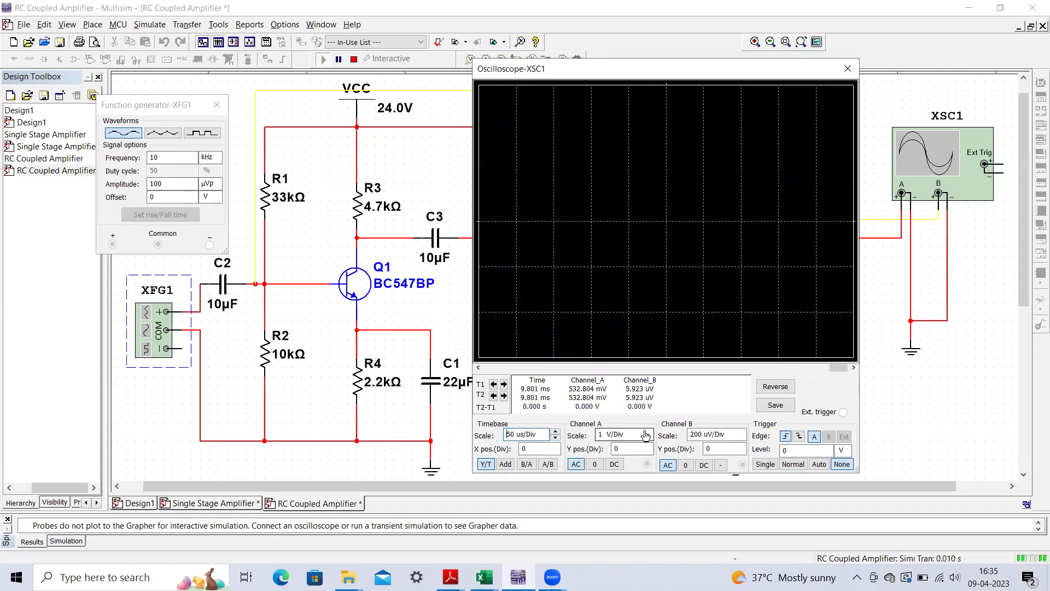
left_click(648, 433)
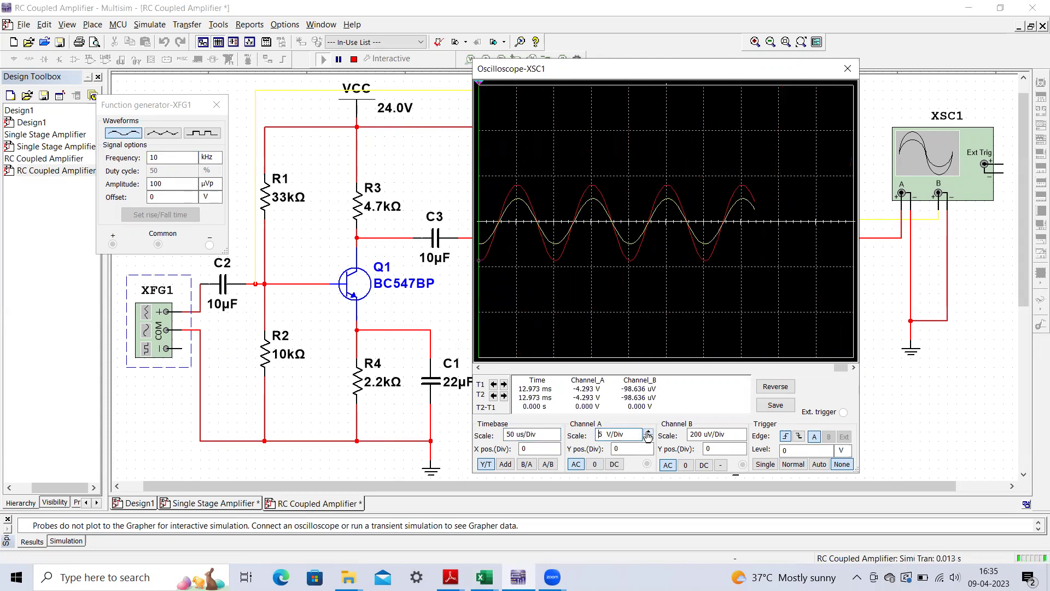
left_click(648, 438)
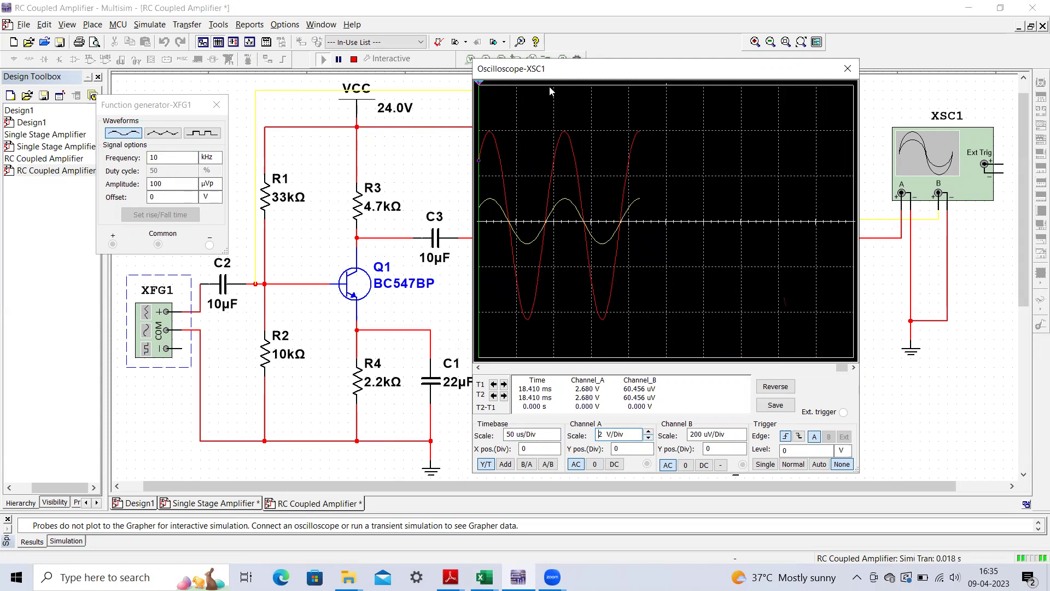
left_click_drag(549, 69, 379, 78)
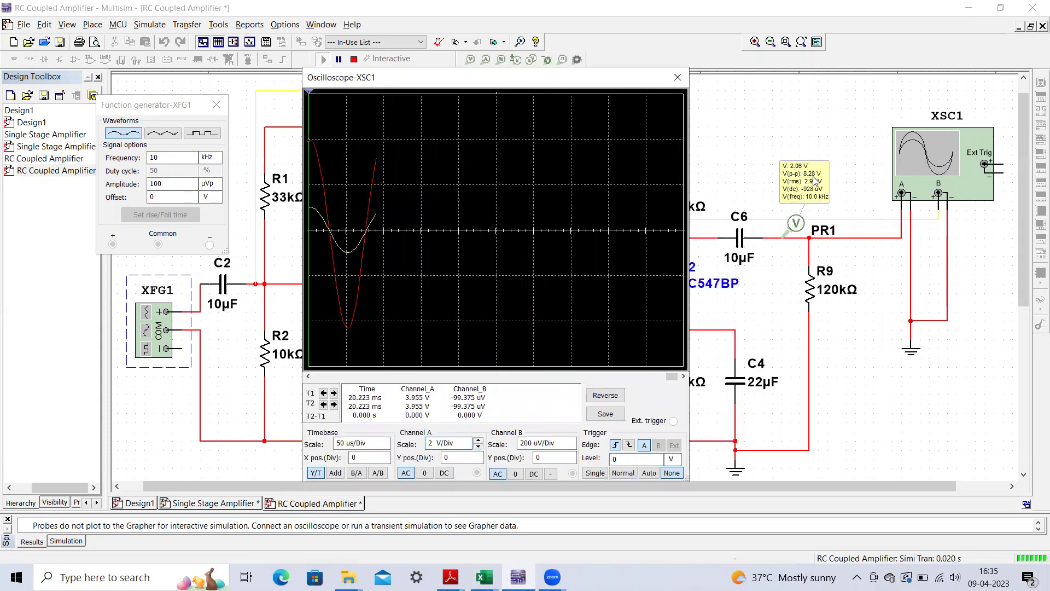
Check the recorded 10000 Hz output voltage in the BJT Amplifier Excel workbook against the PR1 probe in Multisim.
left_click(485, 577)
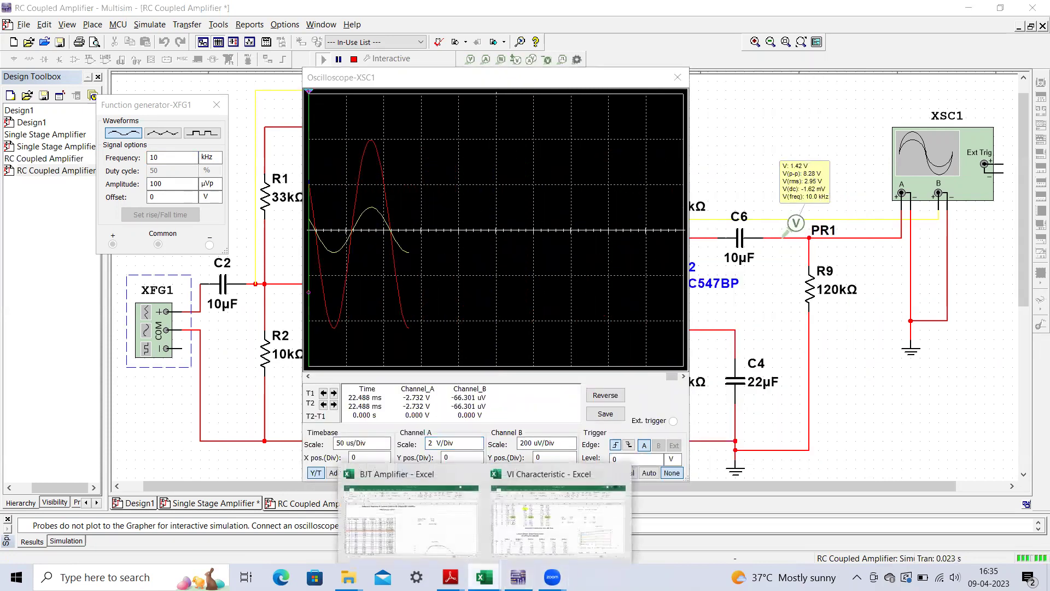
left_click(458, 523)
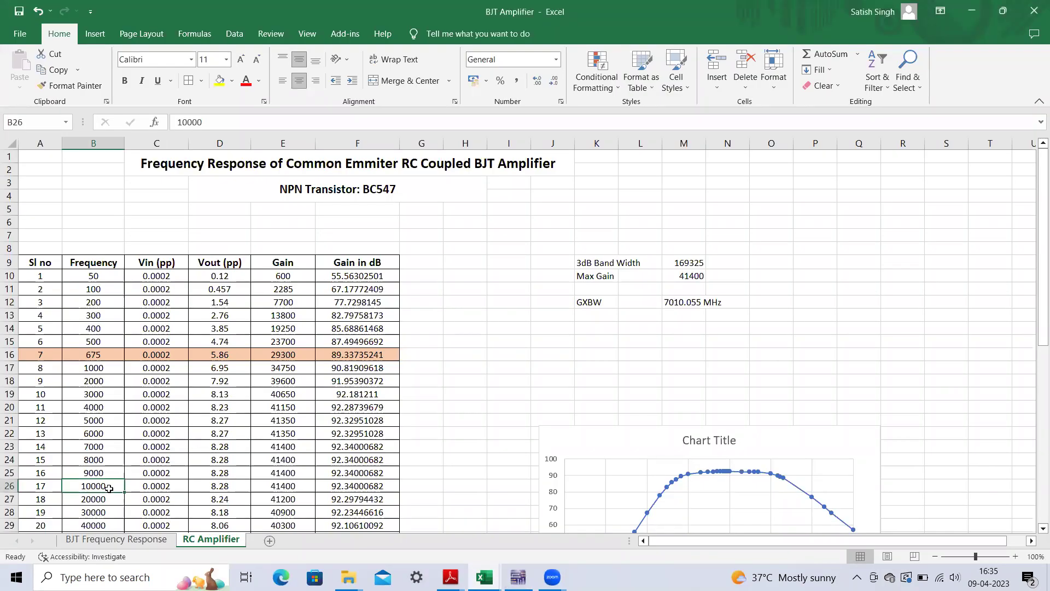
left_click(219, 486)
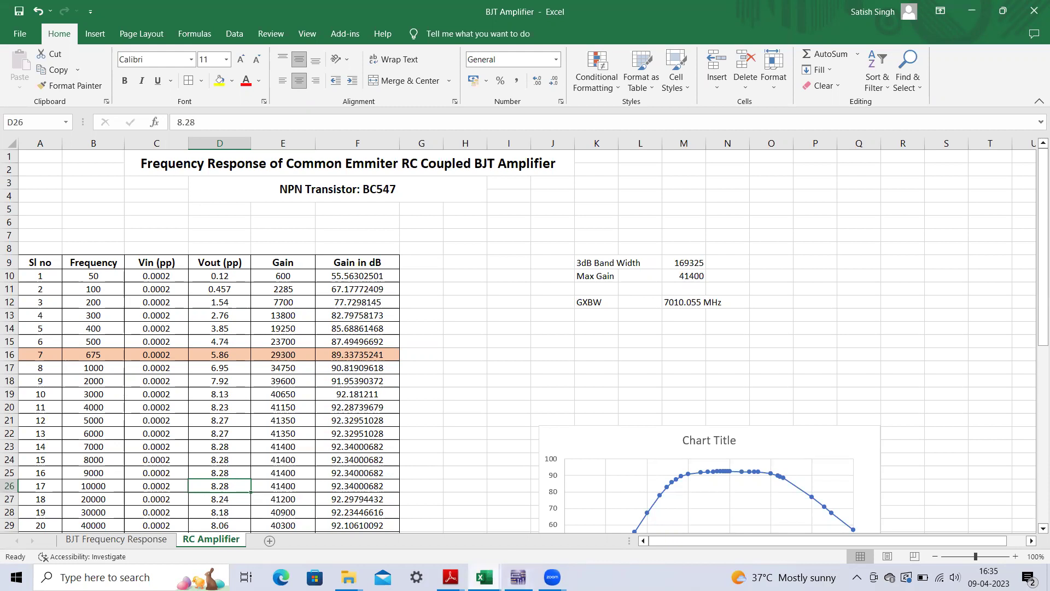
key("alt+Tab")
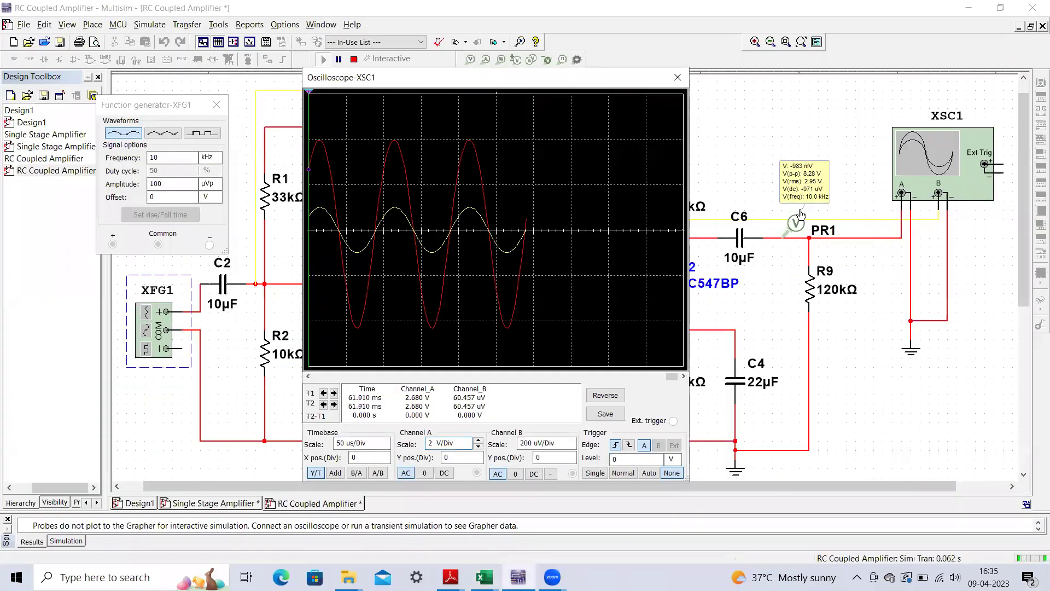
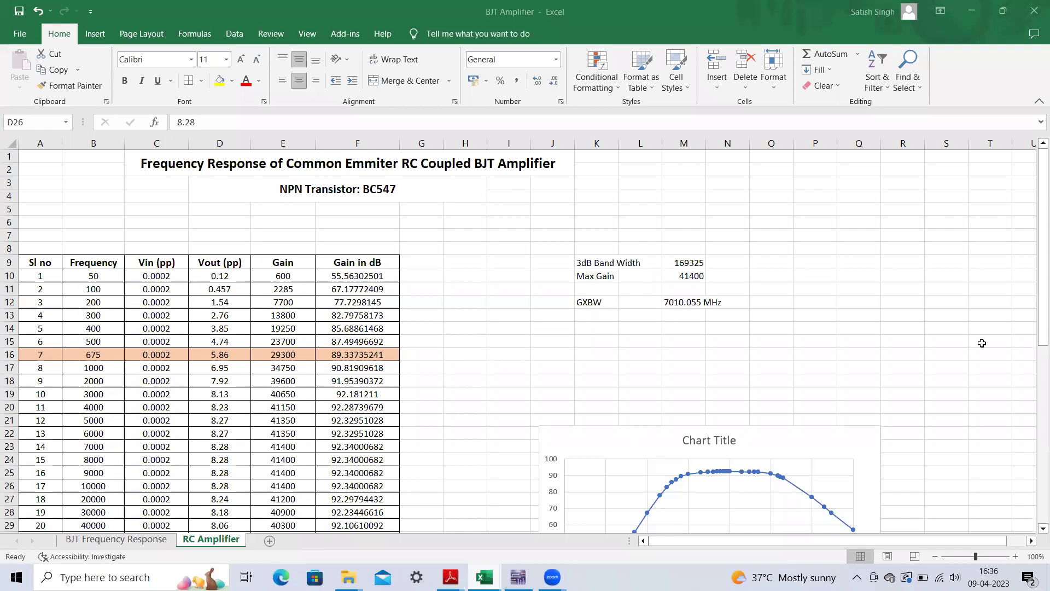
In the Excel RC Amplifier sheet, examine the response chart and compare the 9000 Hz and 675 Hz output voltages.
left_click_drag(1036, 294, 1035, 363)
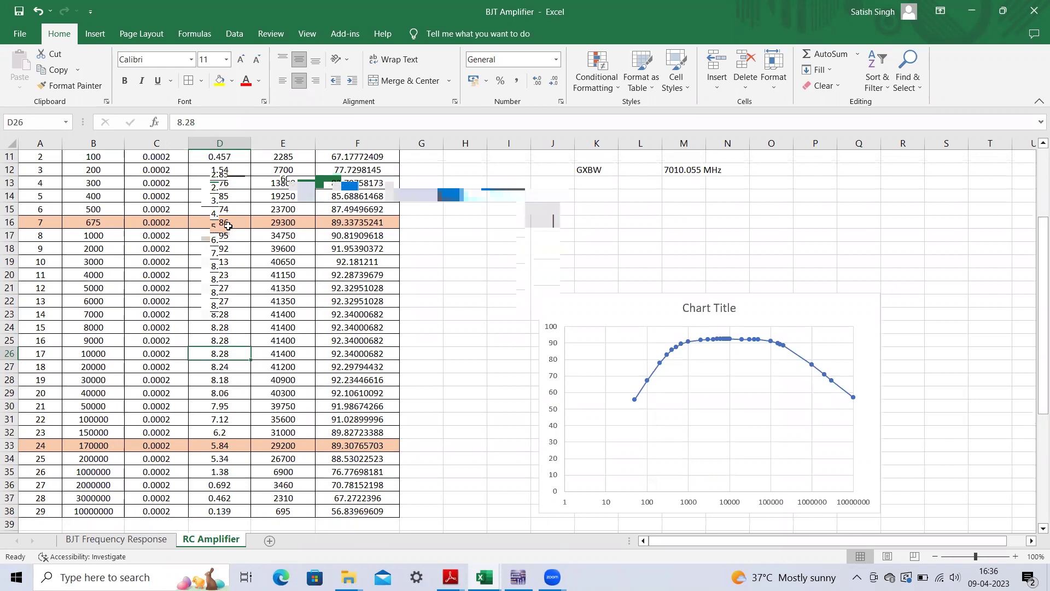
left_click(230, 343)
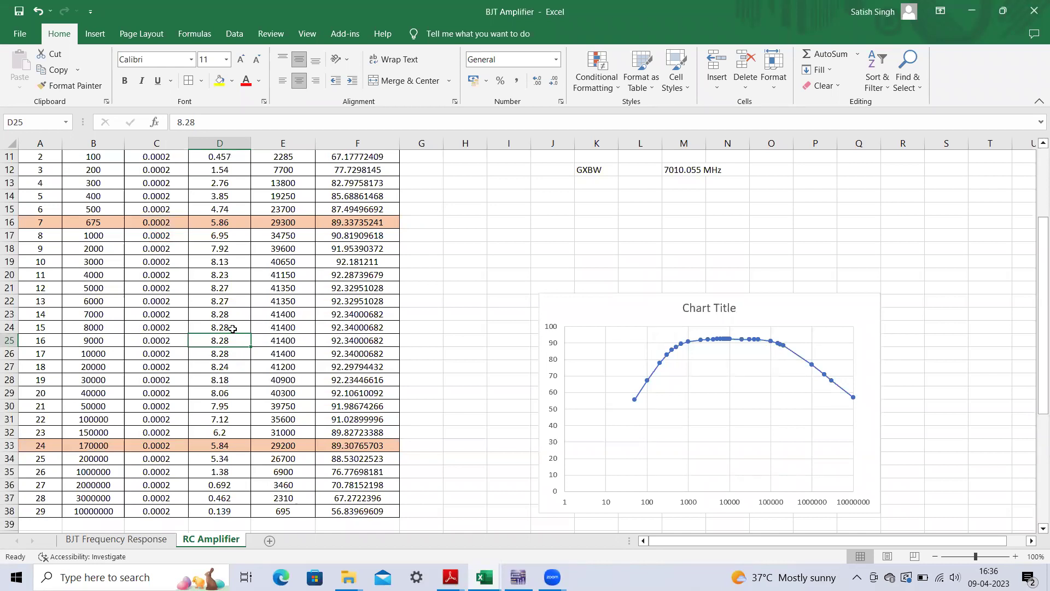
left_click(231, 225)
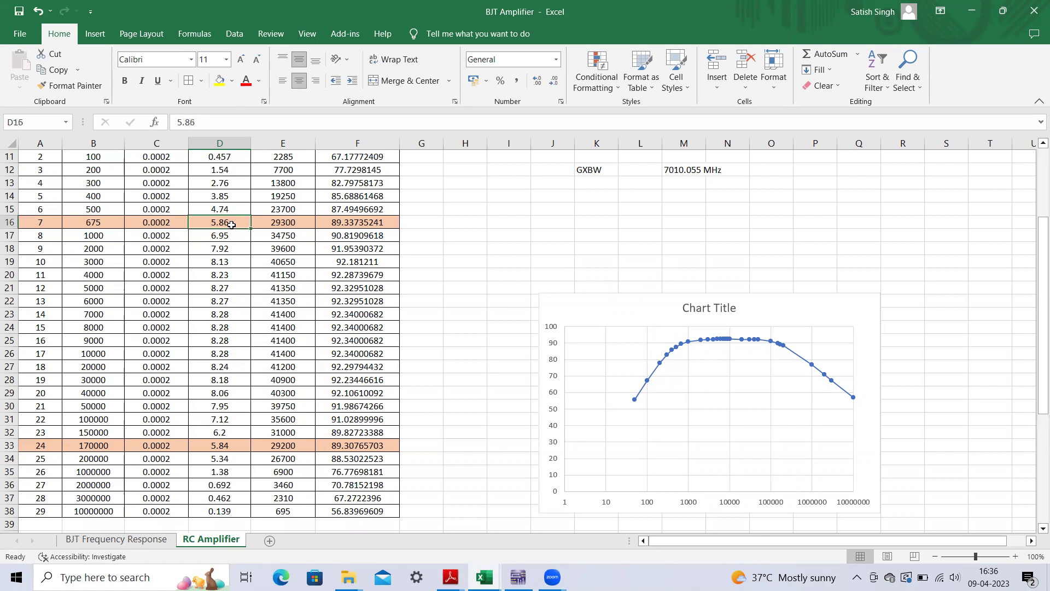
Examine the RC Amplifier frequency rows at 10000, 20000, 50000, 100000 and 170000 Hz to trace the gain roll-off to the upper cutoff.
left_click(95, 355)
left_click(95, 367)
left_click(96, 407)
left_click(103, 420)
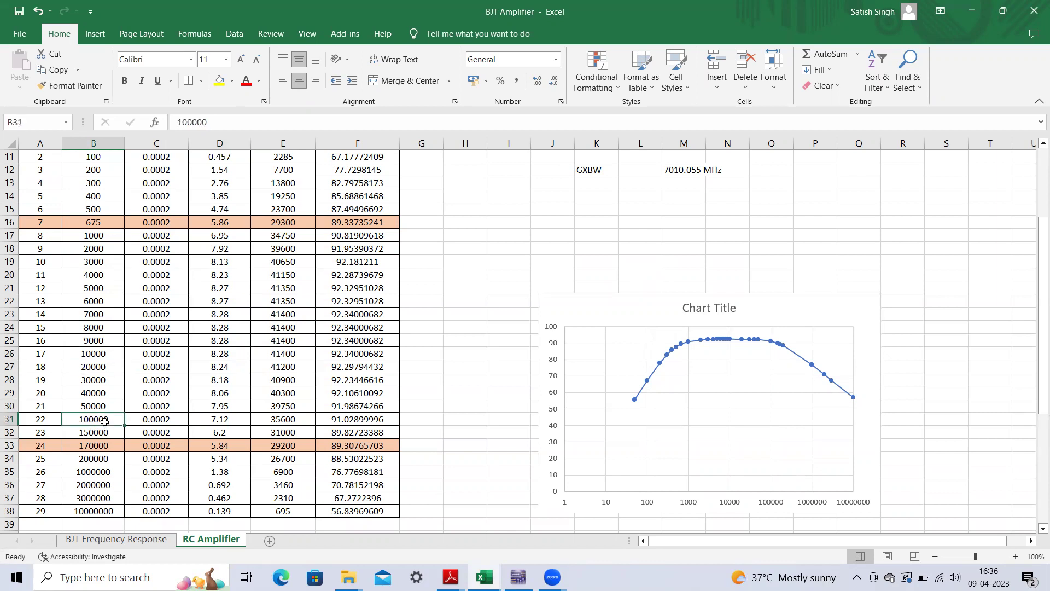
left_click(98, 408)
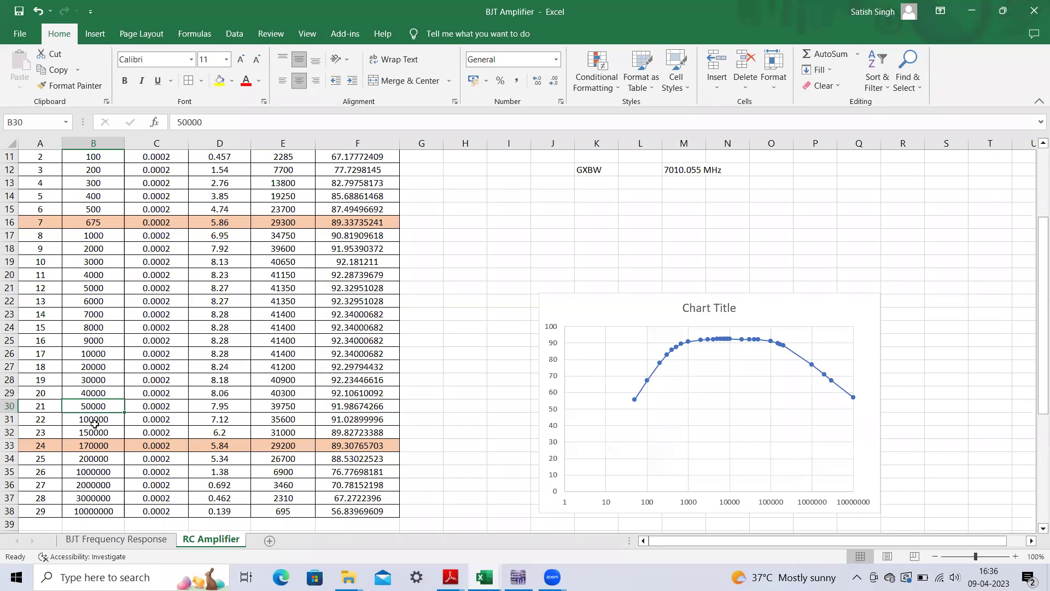
left_click(95, 422)
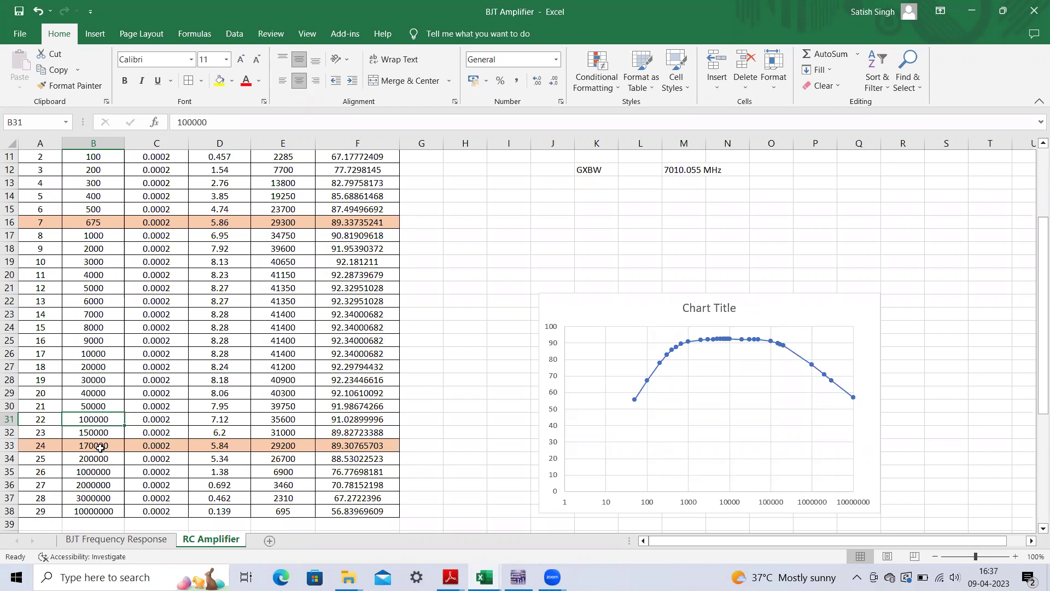
left_click(81, 448)
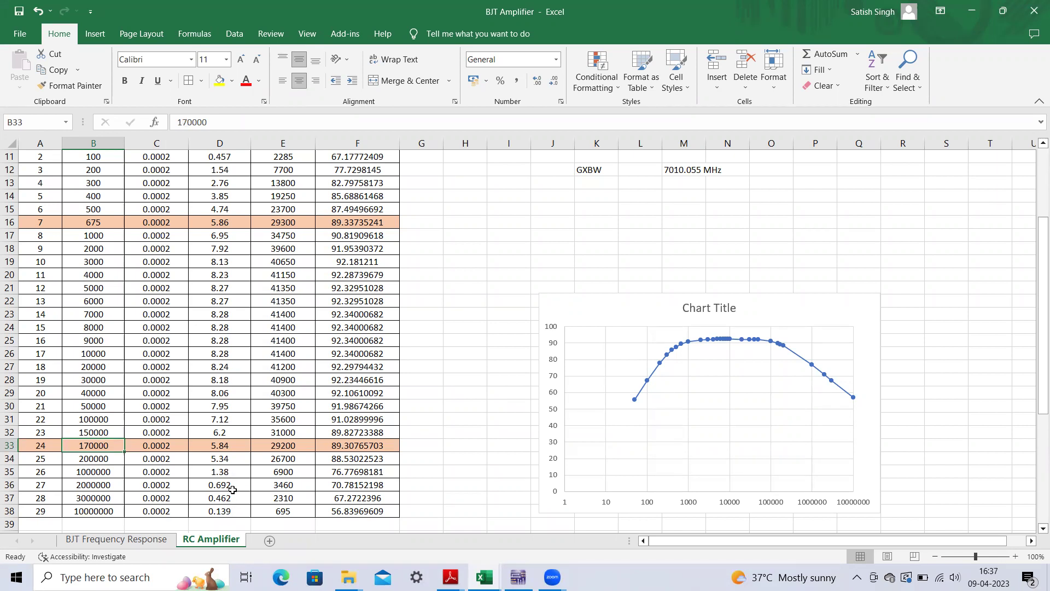
left_click(93, 353)
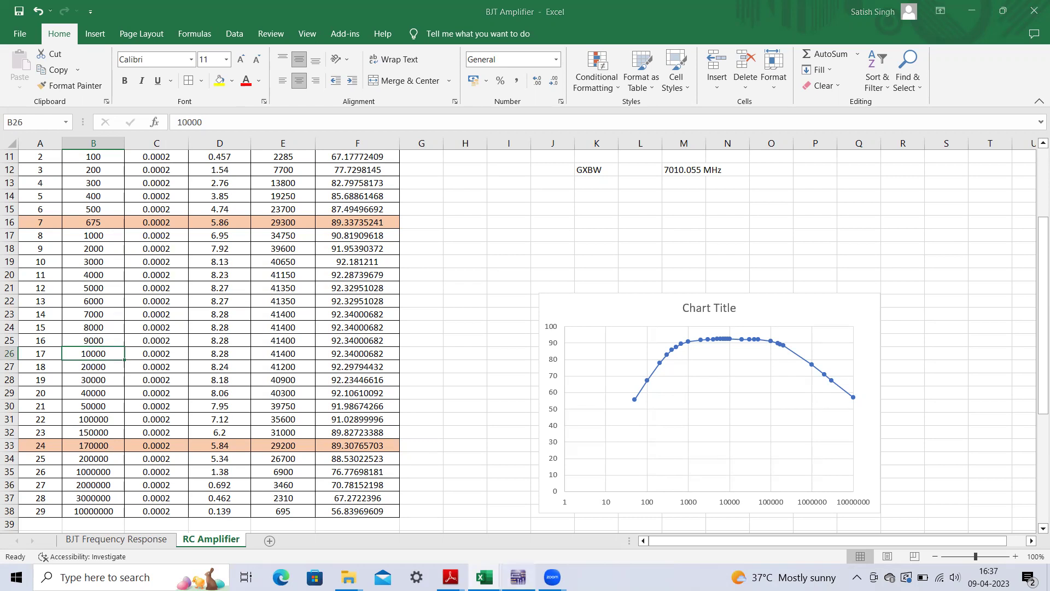
Switch to Multisim, set the XFG1 function generator's frequency to 1.7 MHz and restart the simulation.
left_click(519, 578)
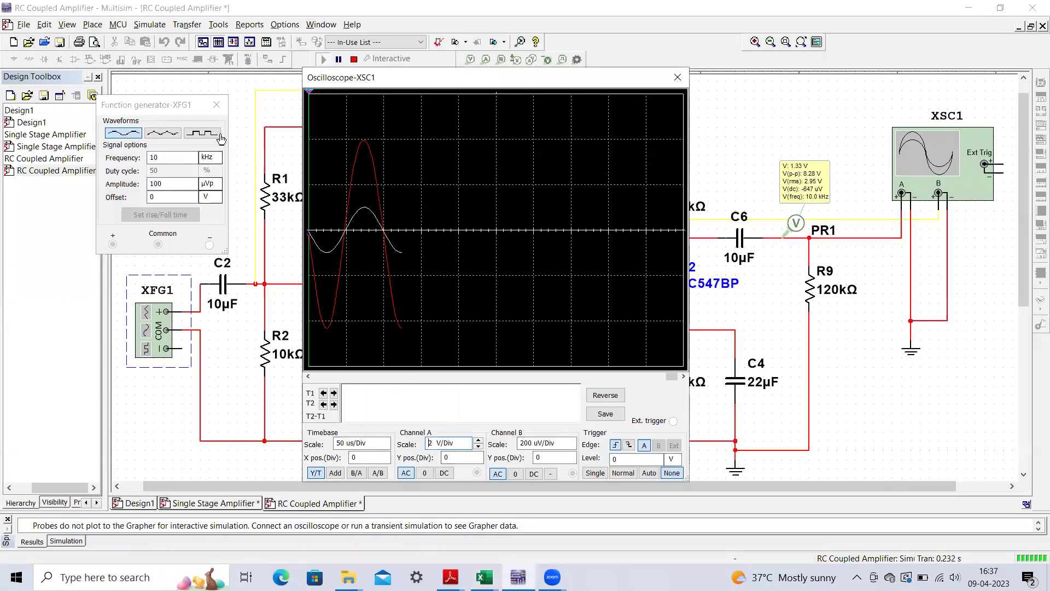
left_click(354, 60)
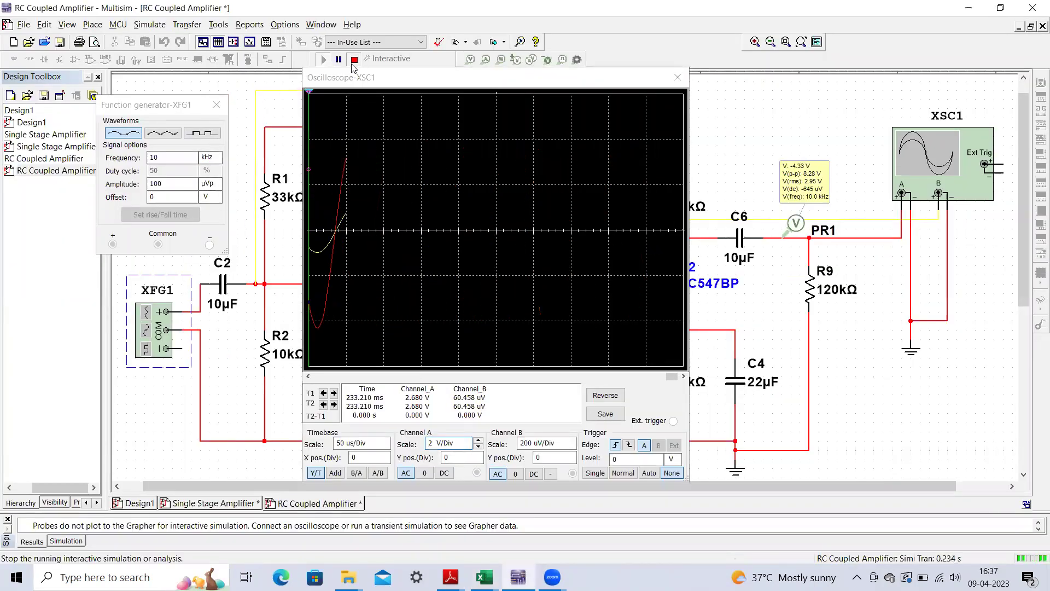
left_click(210, 157)
left_click(207, 230)
left_click(167, 159)
key("BackSpace")
type(".7")
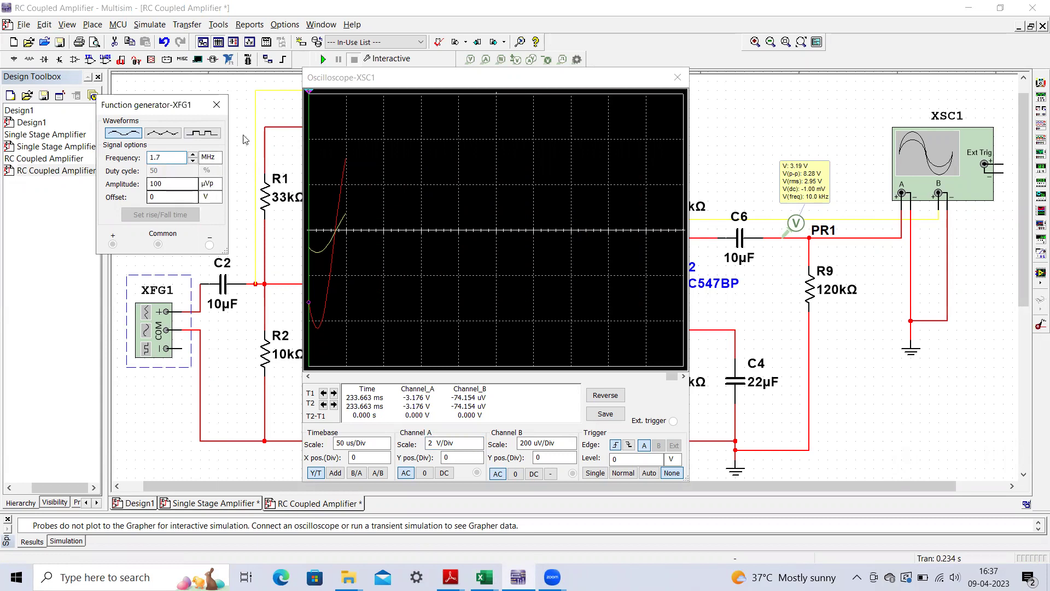
left_click(322, 61)
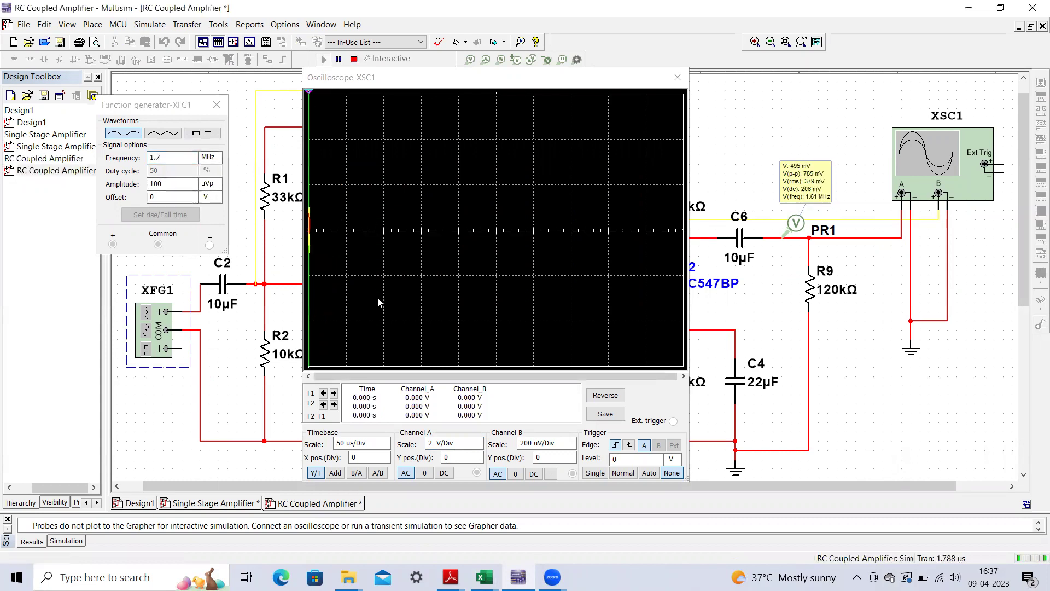
Shorten the XSC1 oscilloscope's timebase scale and readjust its Channel A scale for the high-frequency signal.
left_click(378, 450)
left_click(385, 450)
left_click(385, 449)
left_click(477, 450)
left_click(477, 447)
left_click(478, 447)
left_click(478, 447)
left_click(385, 450)
left_click(385, 449)
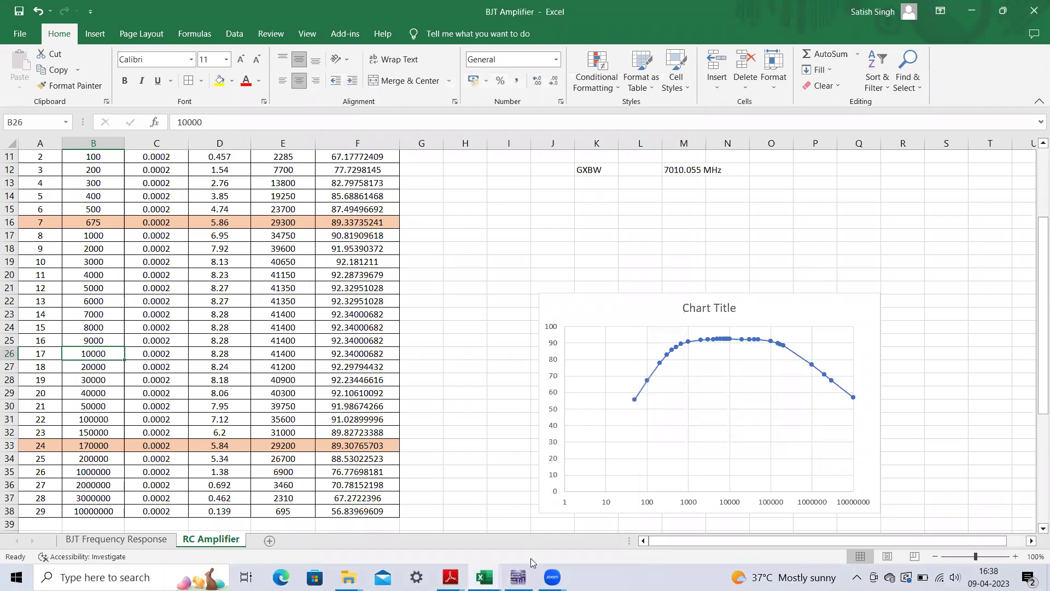
Compare the 170 kHz output on Multisim's PR1 probe with the 170000 Hz row in the BJT Amplifier Excel workbook.
left_click(484, 577)
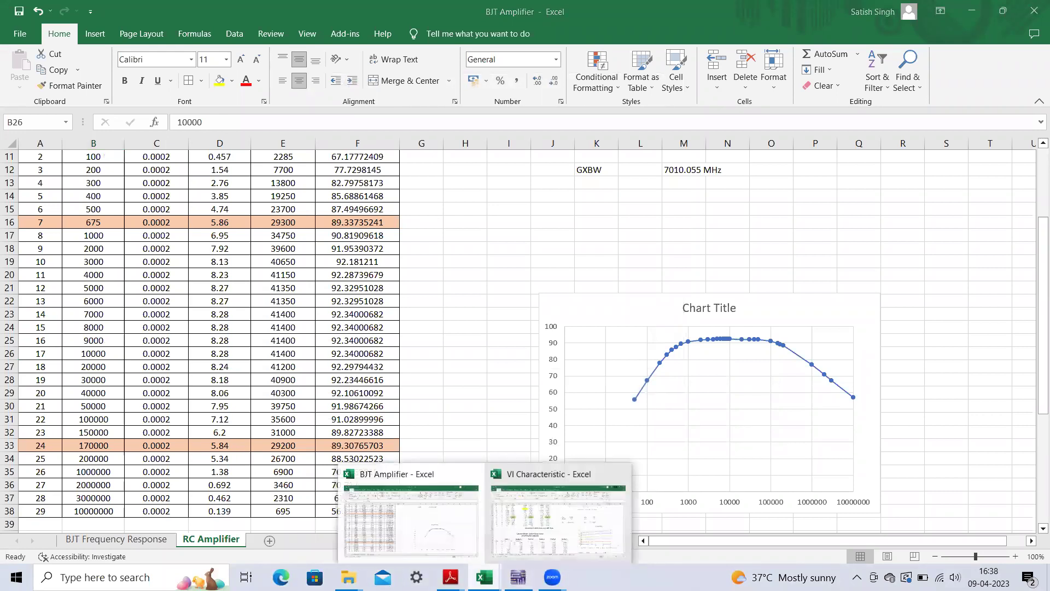
mouse_move(451, 577)
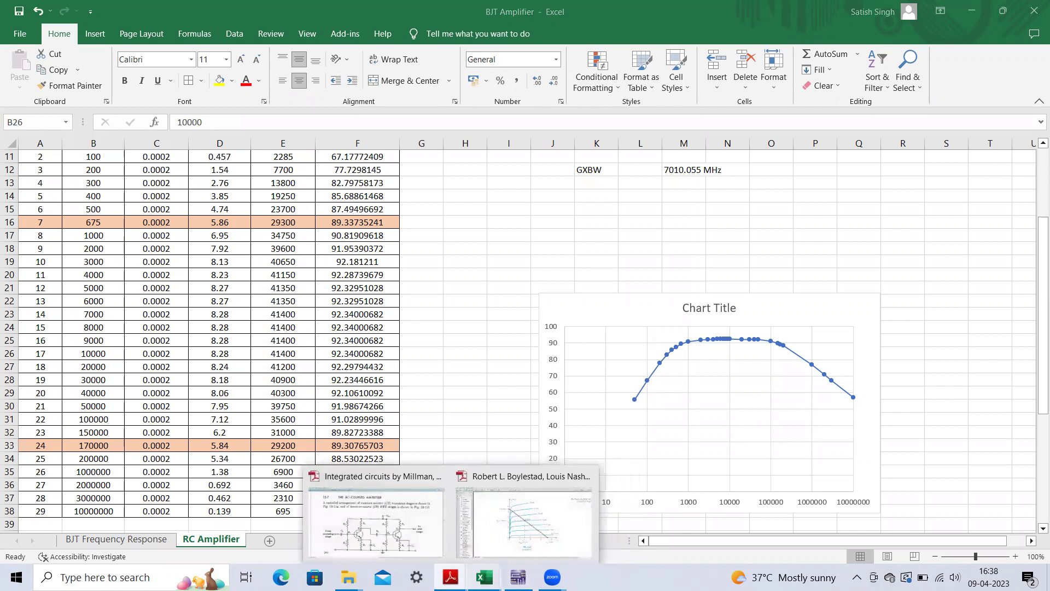
left_click(518, 577)
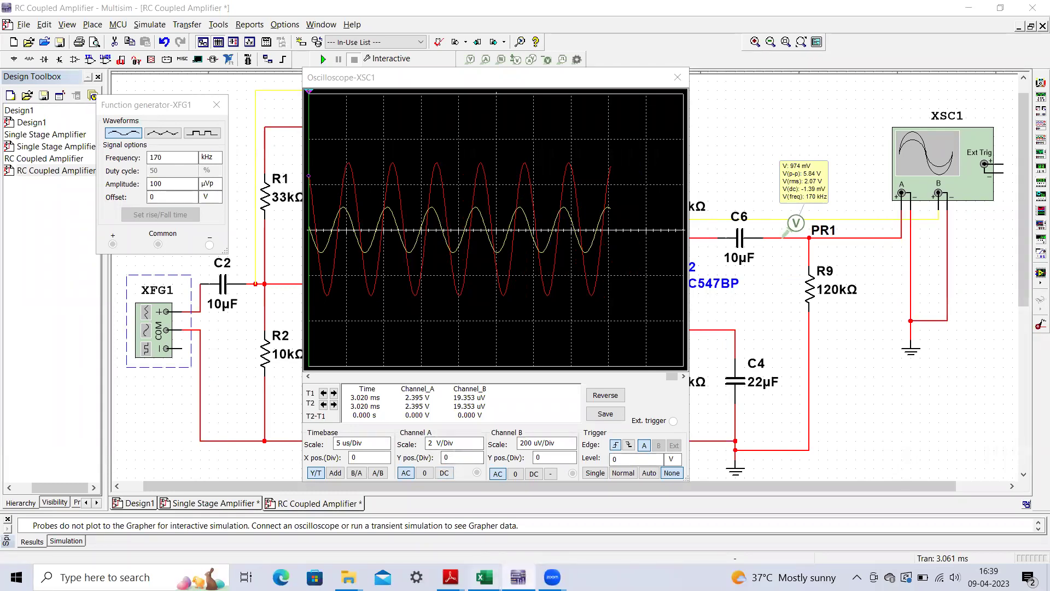
mouse_move(485, 578)
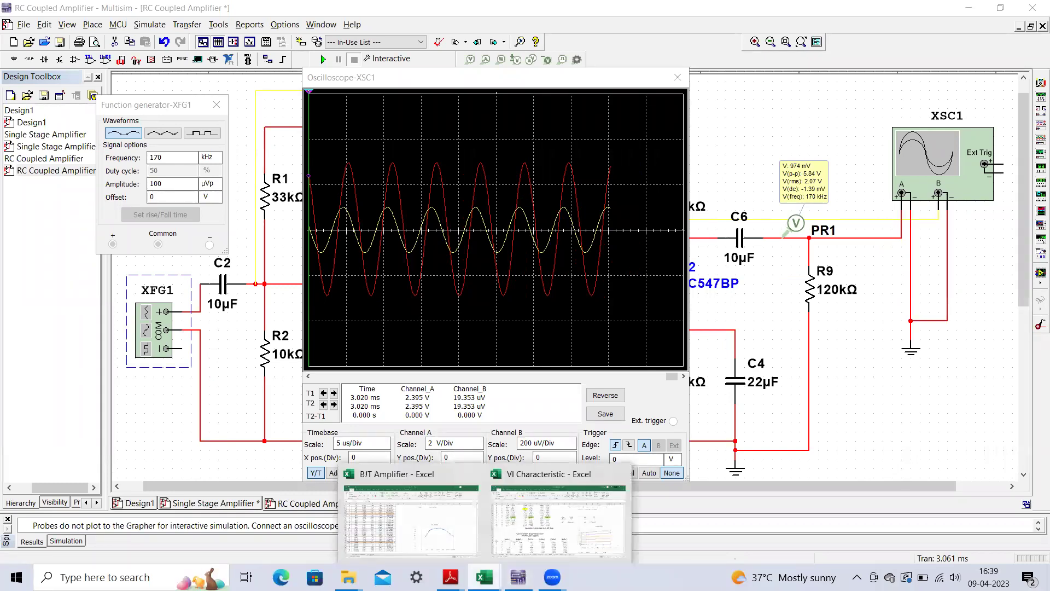
left_click(431, 479)
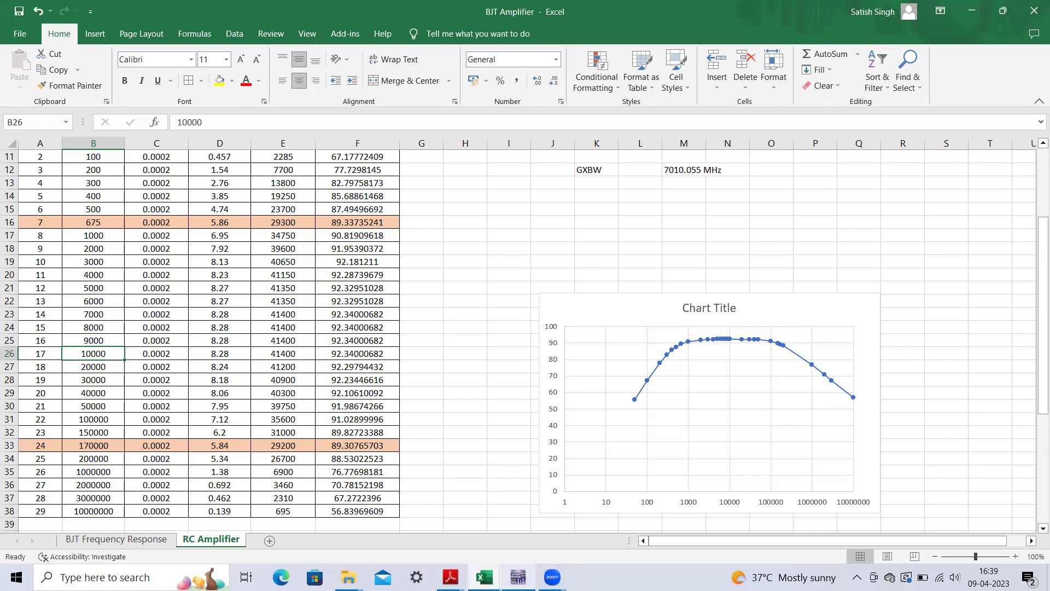
Rerun the 170 kHz simulation in Multisim and check the PR1 peak-to-peak voltage against the BJT Amplifier Excel workbook.
left_click(518, 577)
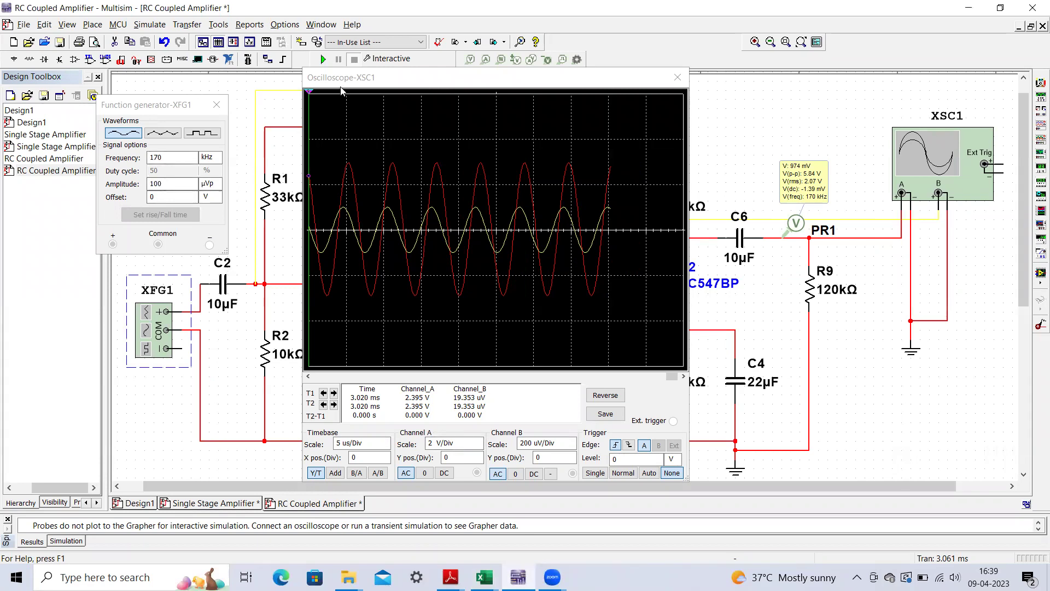
left_click(323, 59)
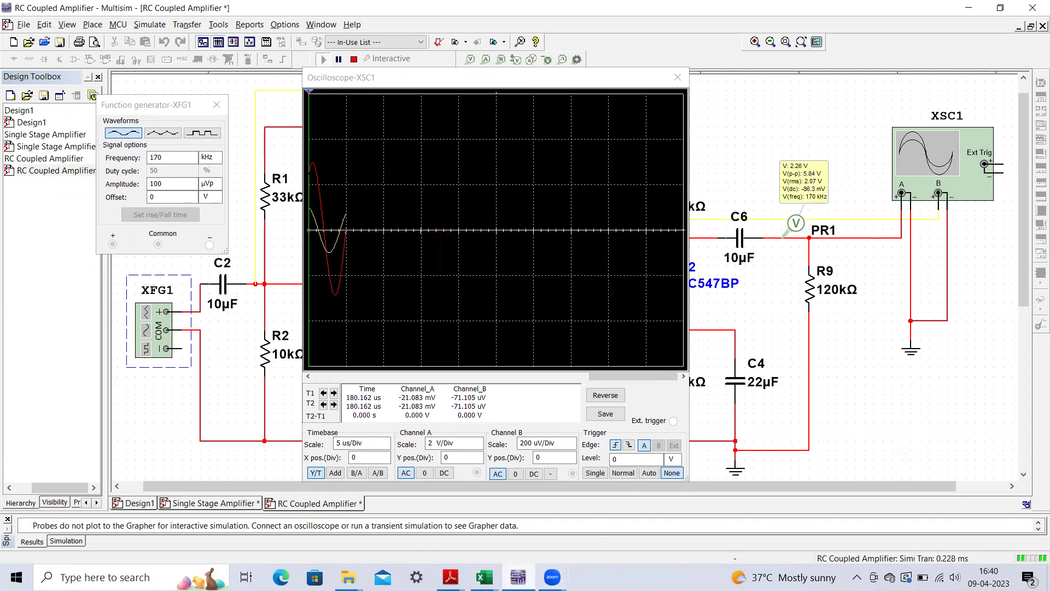
mouse_move(485, 577)
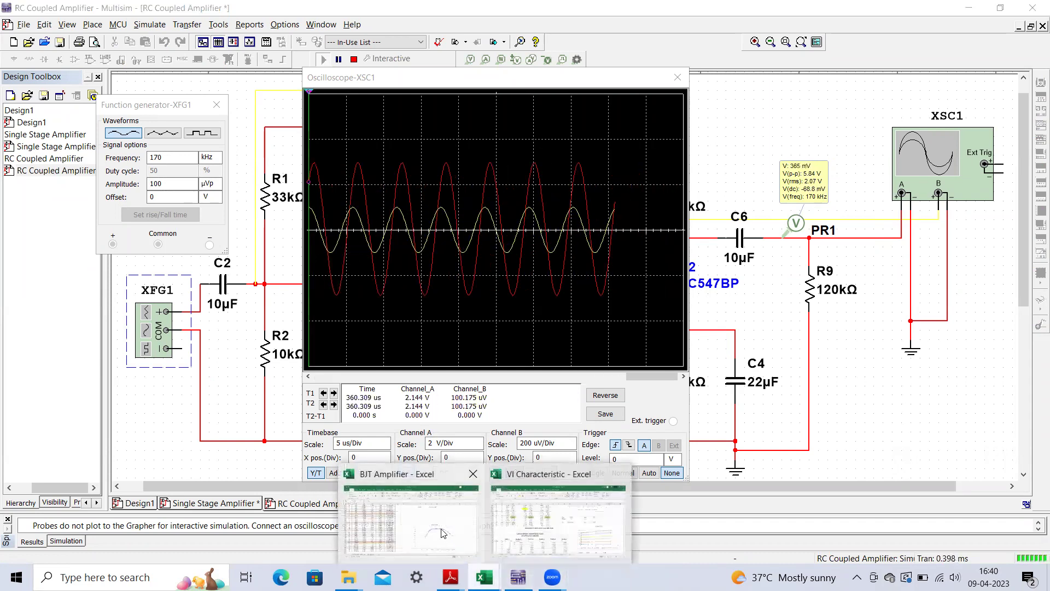
left_click(443, 533)
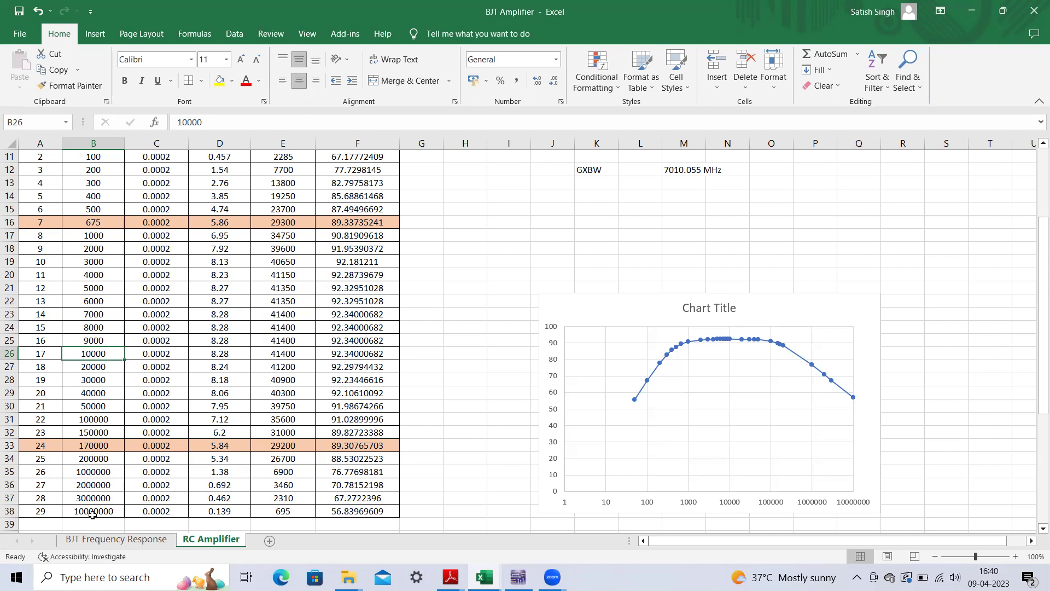
Review the RC Amplifier table through the 10000000 Hz row and the 3dB Band Width, Max Gain and GXBW entries.
left_click(93, 512)
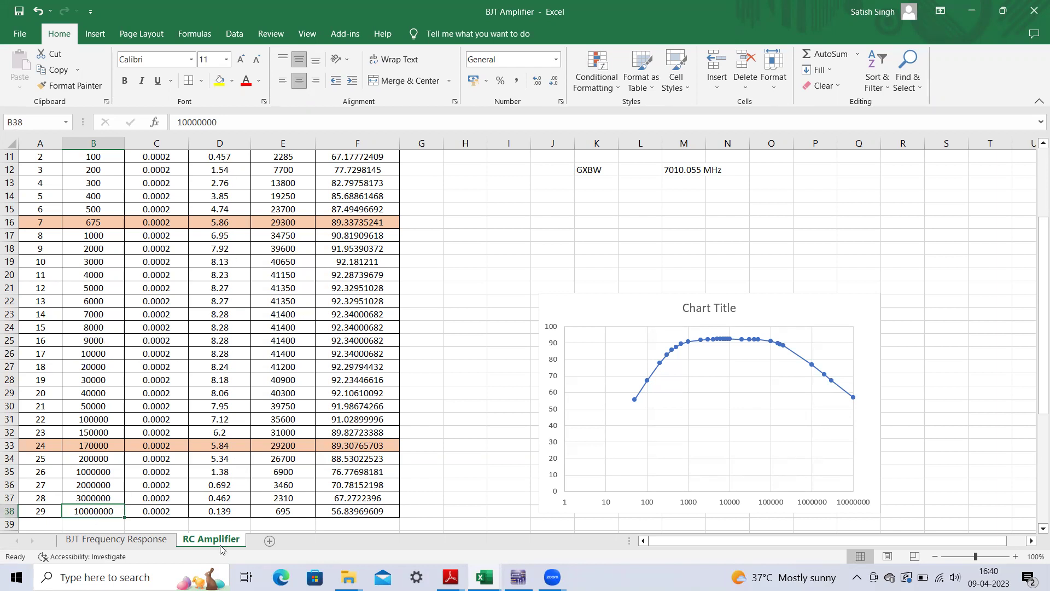
left_click_drag(1036, 342, 1035, 282)
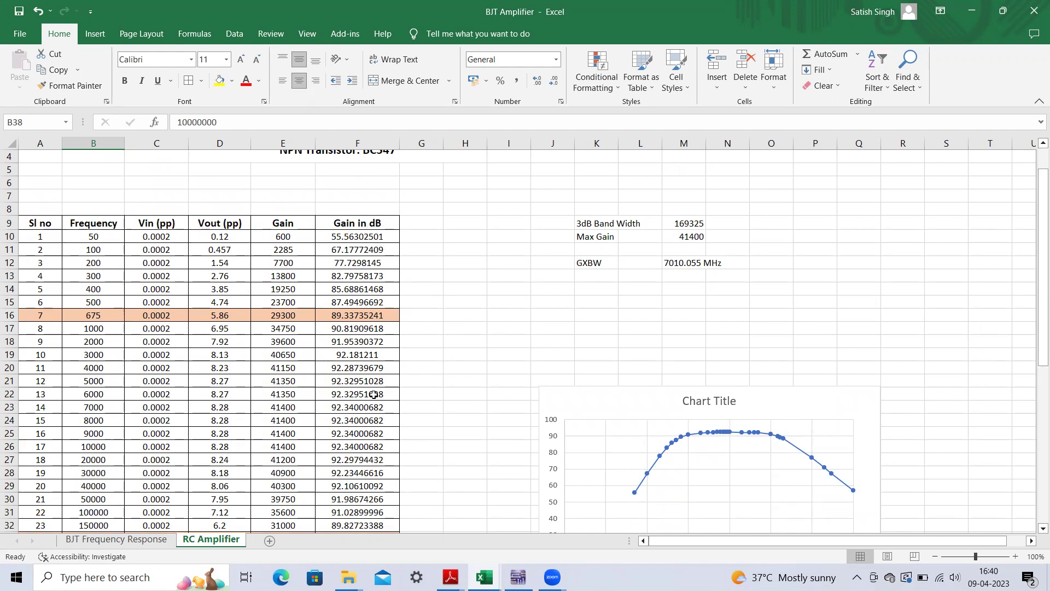
left_click_drag(1034, 260, 1034, 320)
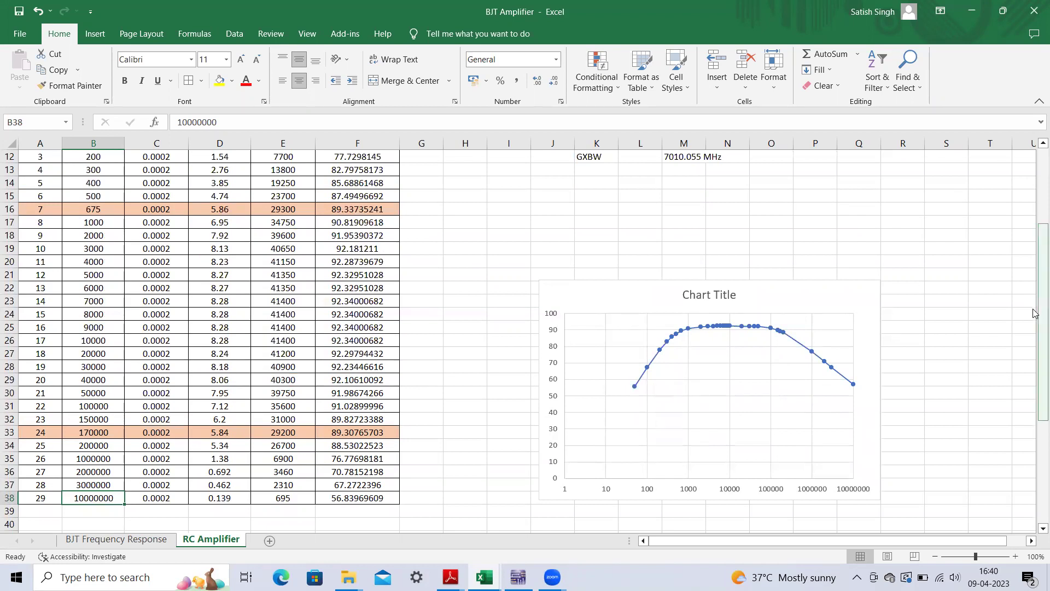
scroll(875, 274, "up", 3)
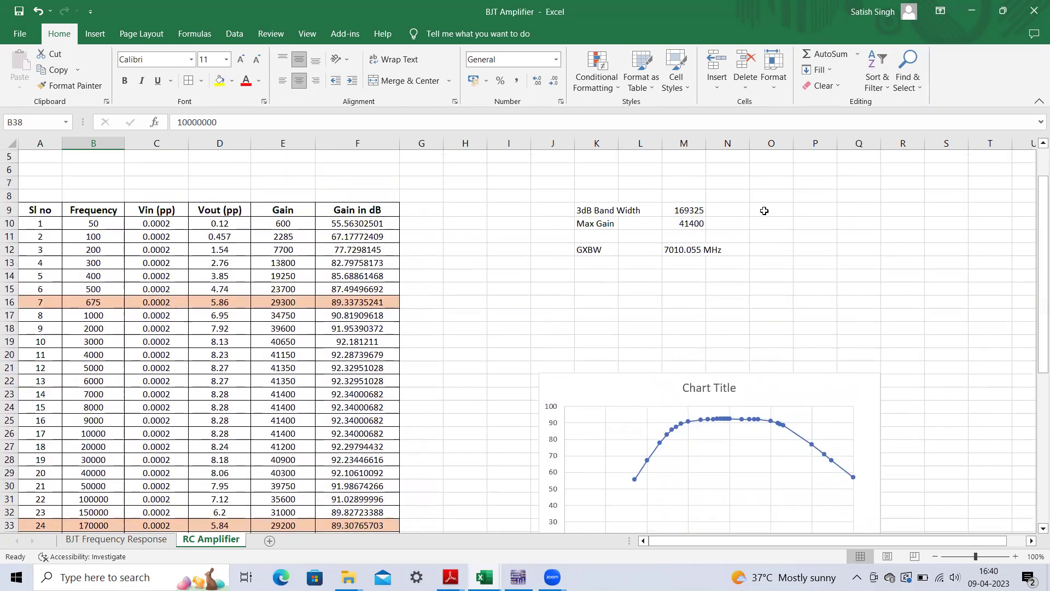
Insert a scatter chart with straight lines and markers from B10:B38 and F10:F38, with a base-10 logarithmic scale on its frequency axis.
left_click(107, 225)
left_click_drag(114, 384, 103, 512)
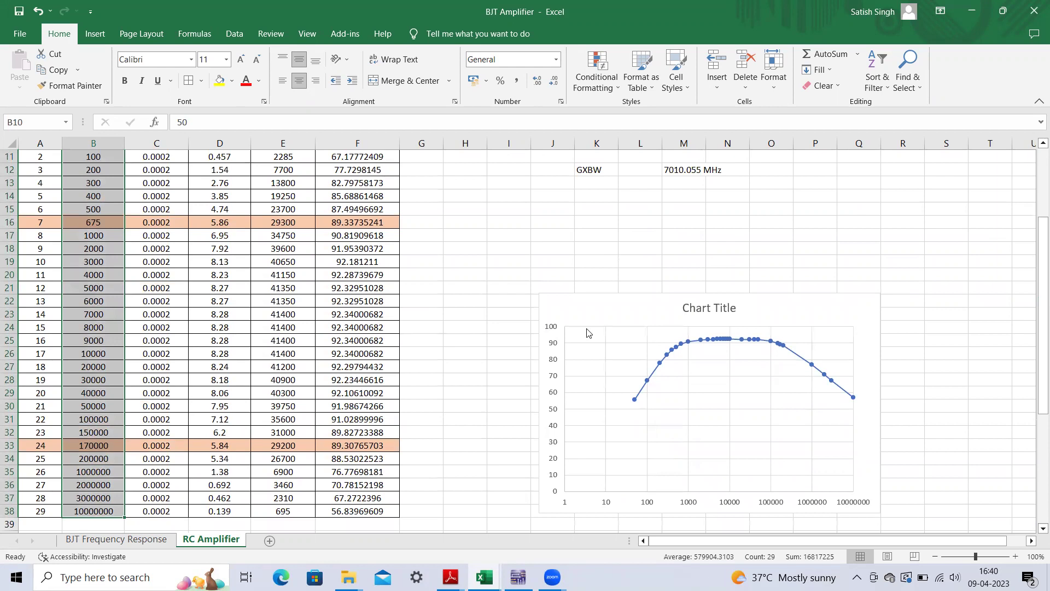
left_click_drag(1037, 314, 1033, 229)
left_click_drag(384, 279, 374, 511)
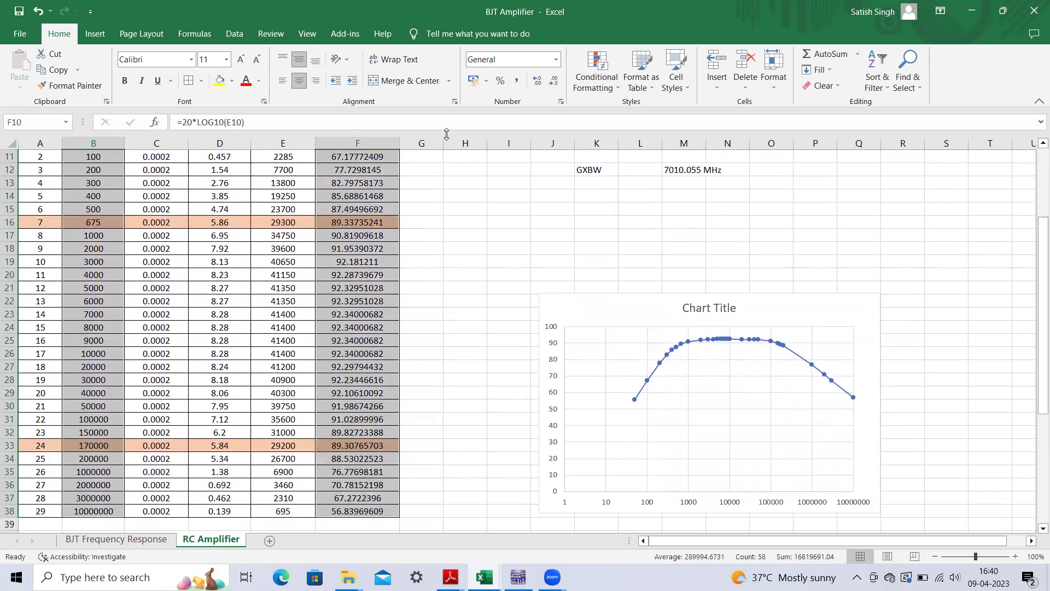
left_click(96, 37)
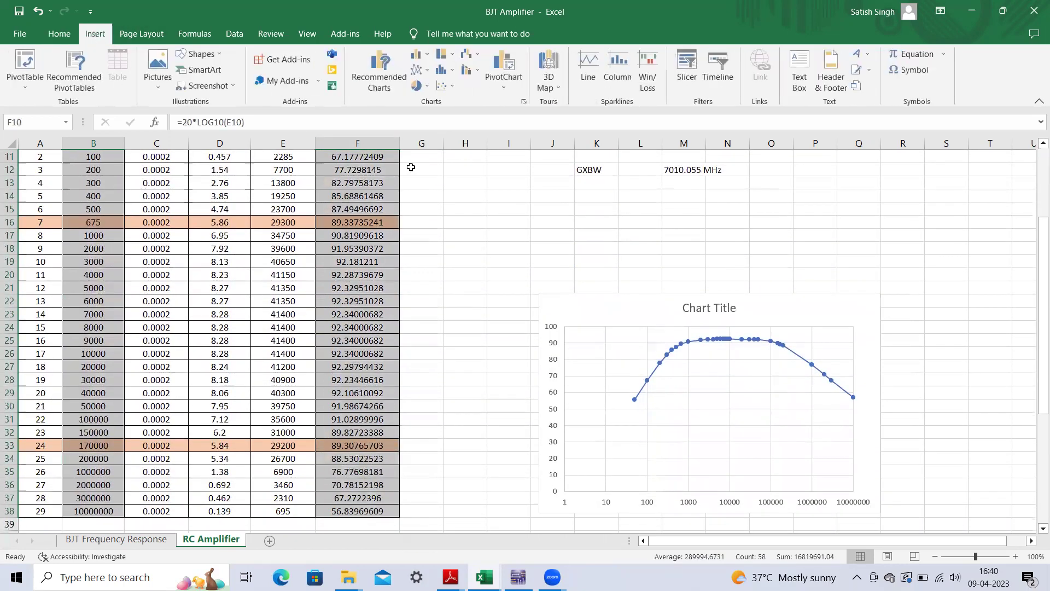
left_click(446, 87)
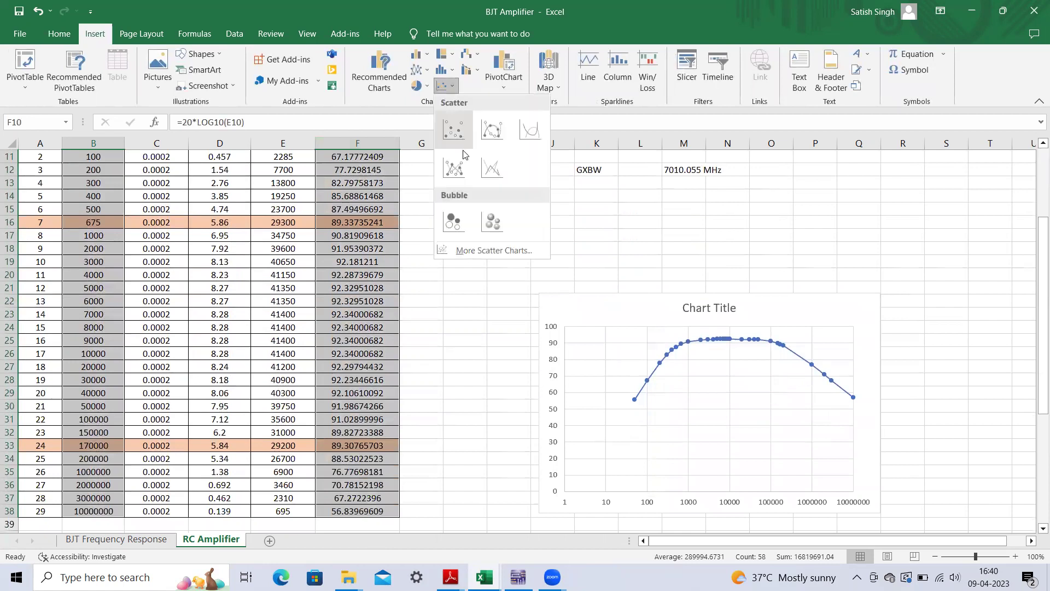
left_click(452, 174)
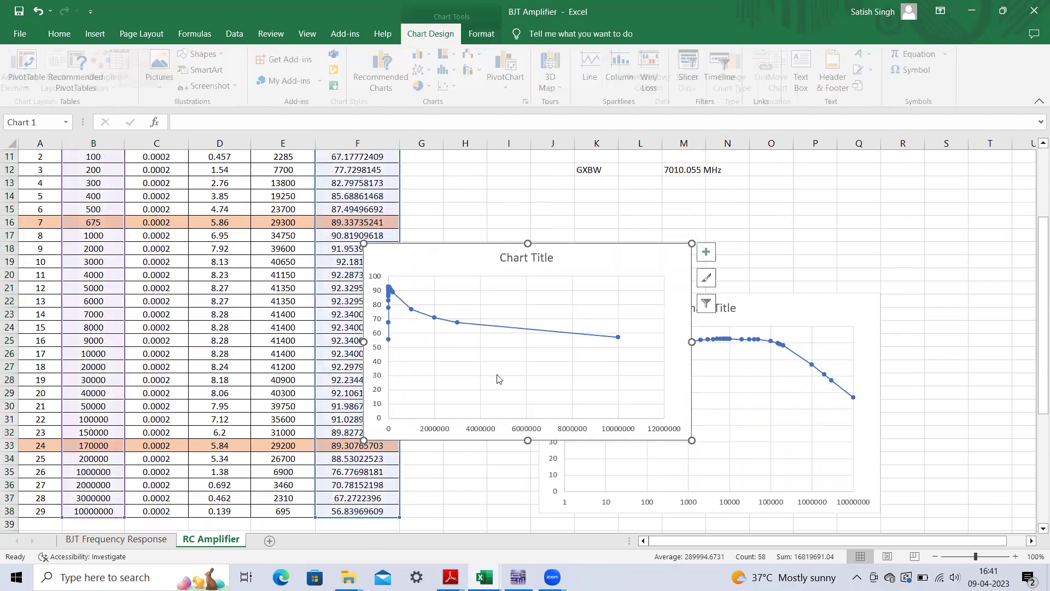
double_click(479, 429)
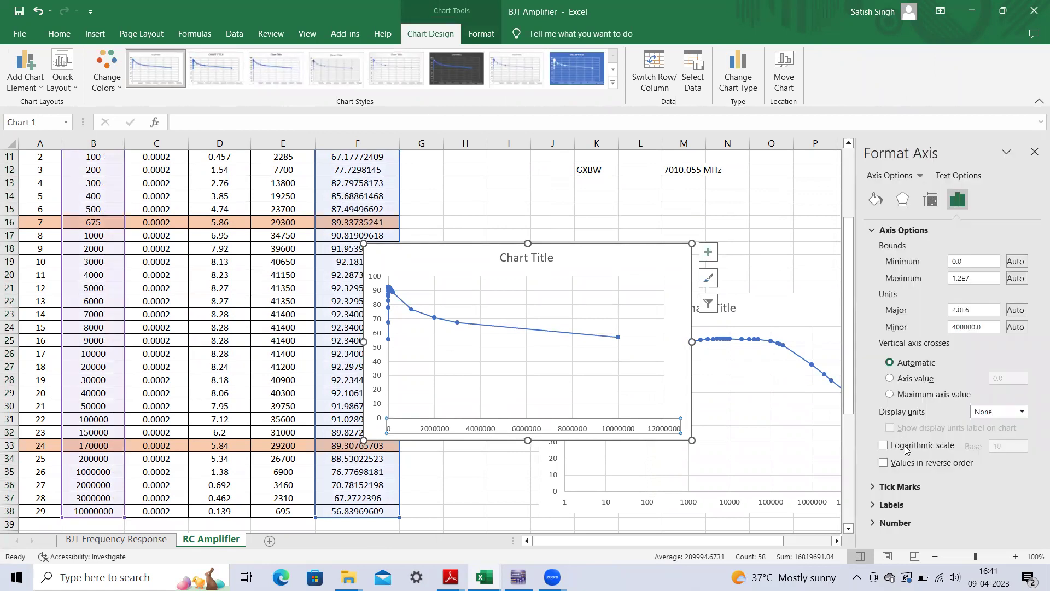
left_click(884, 446)
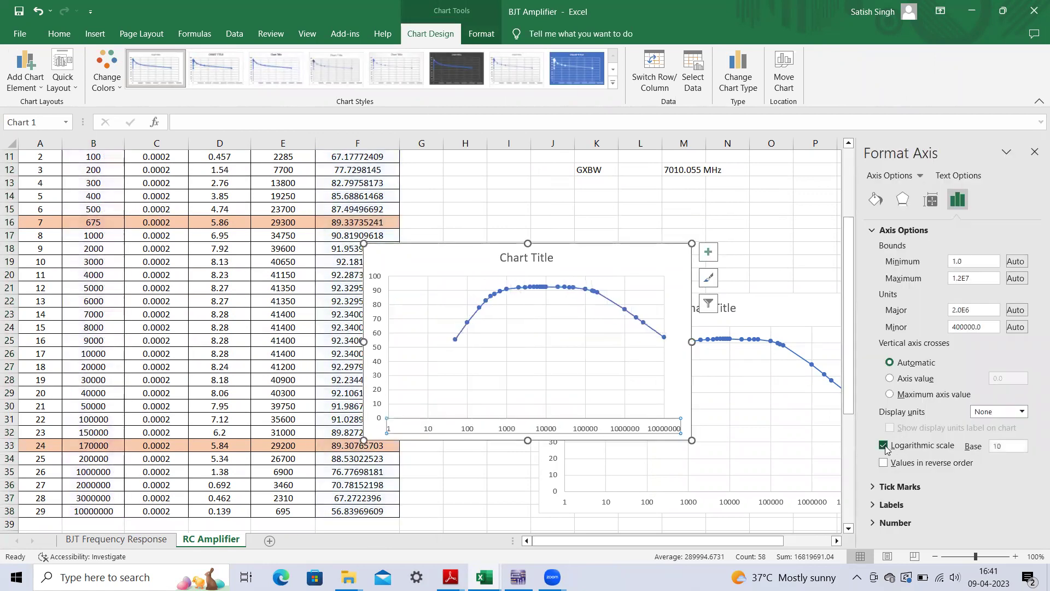
Delete the newly inserted duplicate response chart and close its formatting options.
left_click(619, 247)
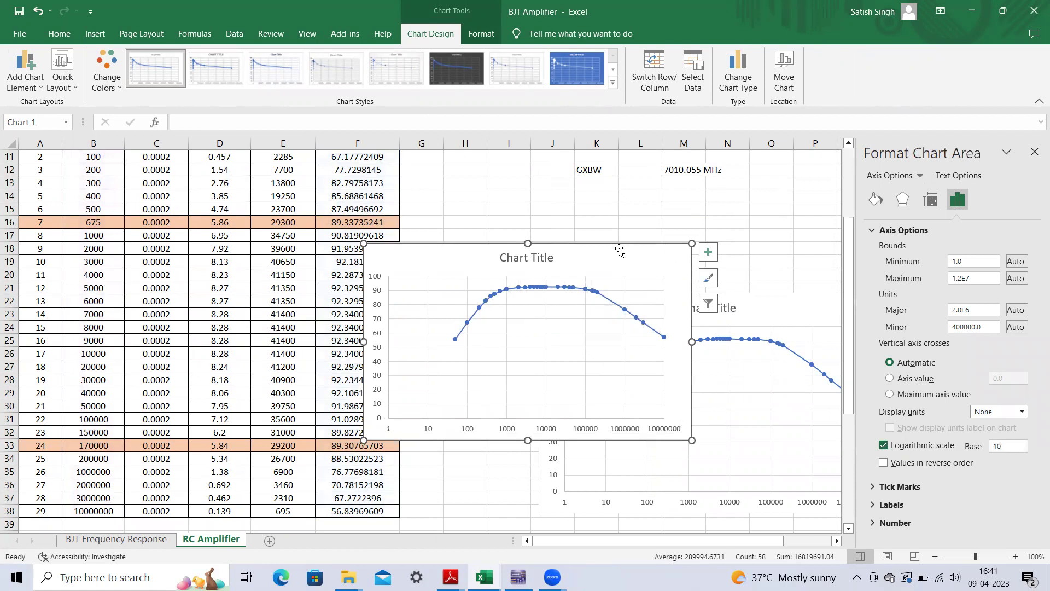
key("Delete")
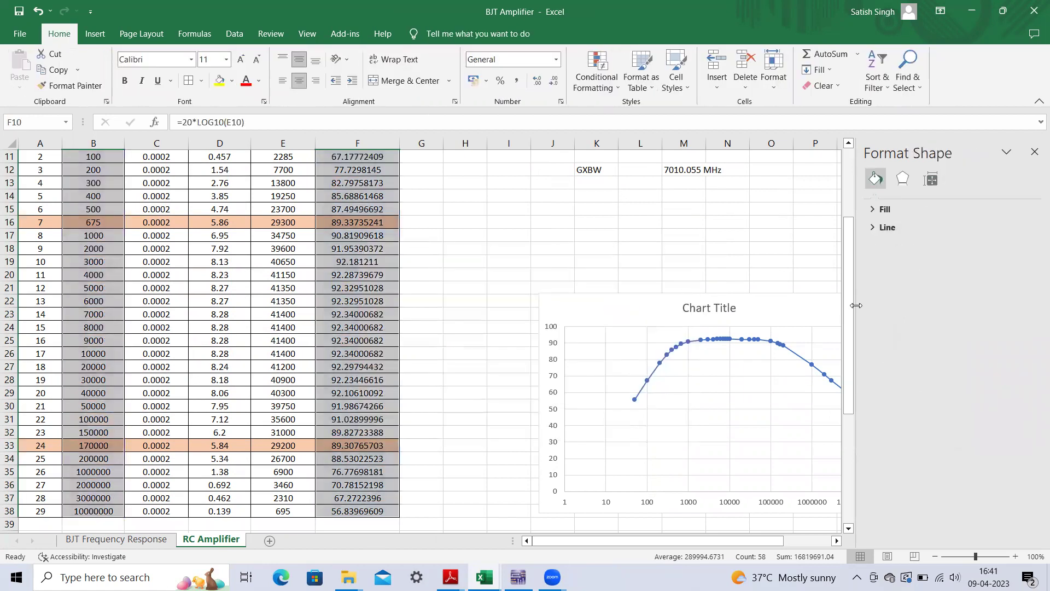
left_click(1034, 153)
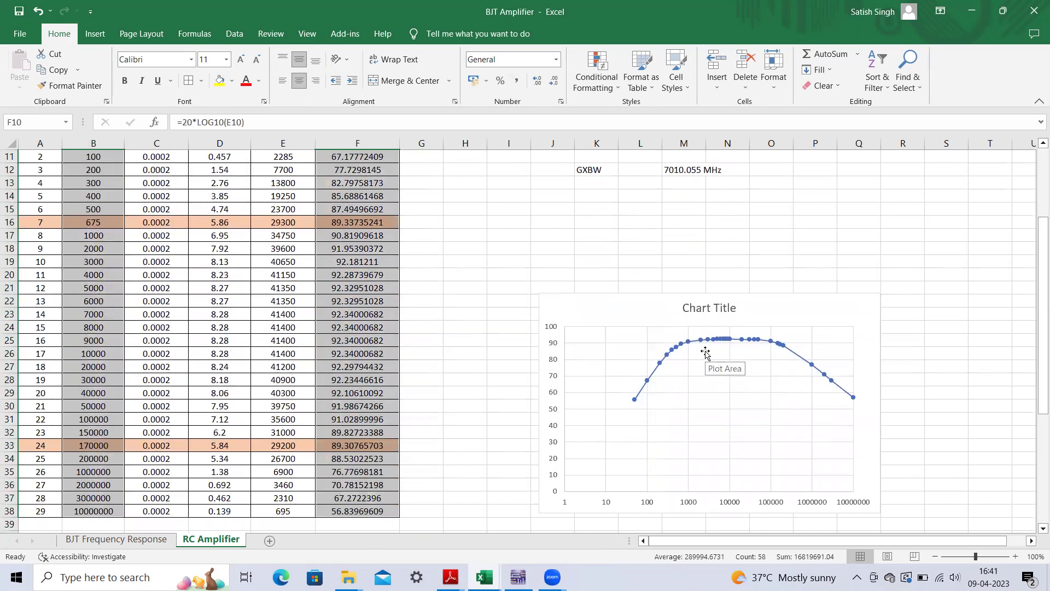
Check the RC Amplifier bandwidth and gain figures and open the BJT Frequency Response sheet for the single-stage comparison.
left_click_drag(1037, 245, 1034, 208)
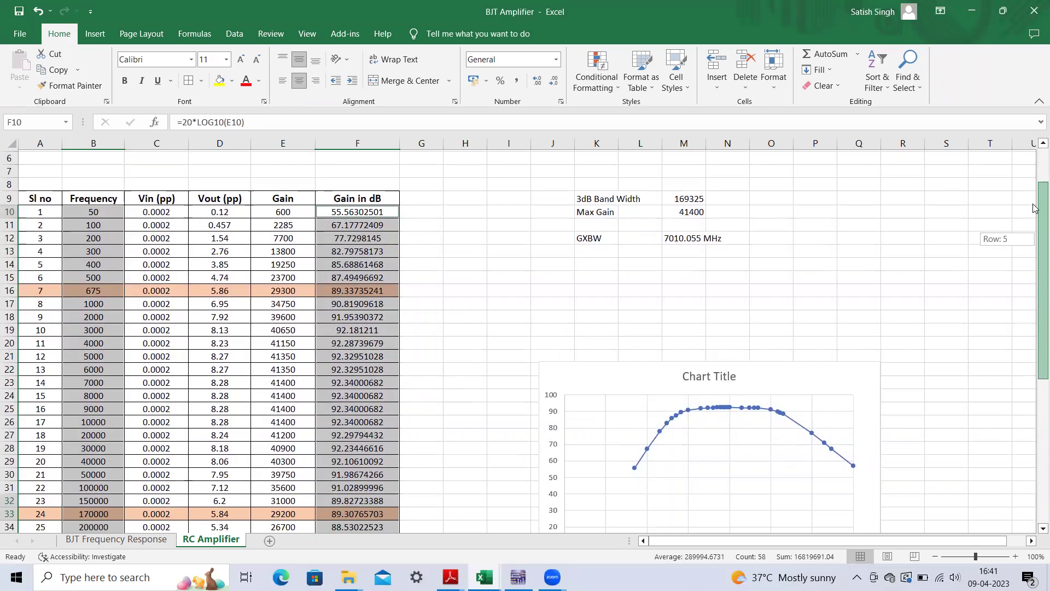
left_click_drag(1034, 208, 1036, 197)
left_click(114, 541)
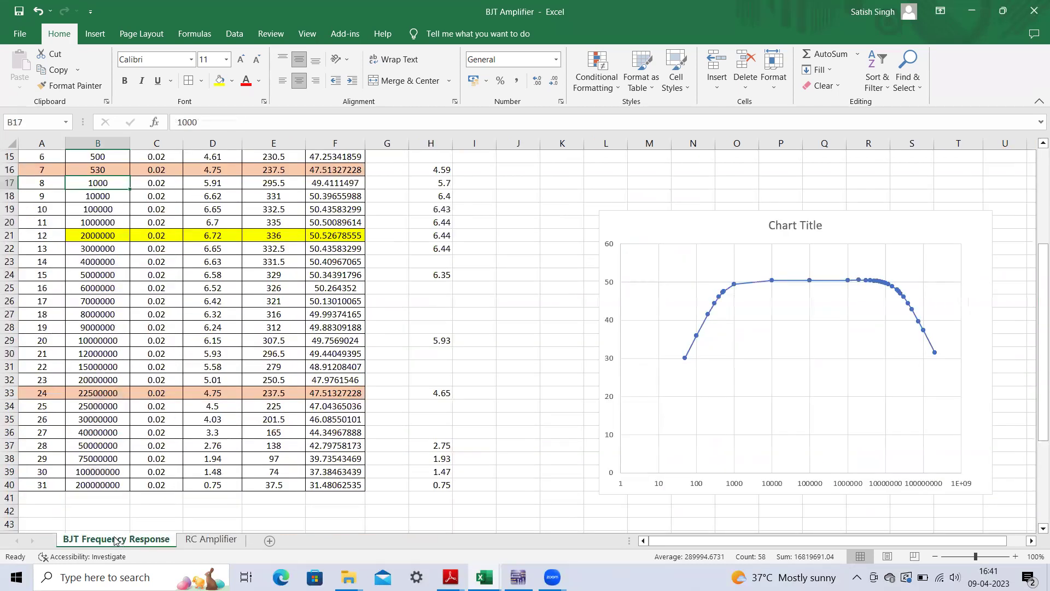
Compare the 3dB bandwidth, maximum gain and gain-bandwidth product entries between the BJT Frequency Response and RC Amplifier sheets.
left_click_drag(1035, 271, 1035, 198)
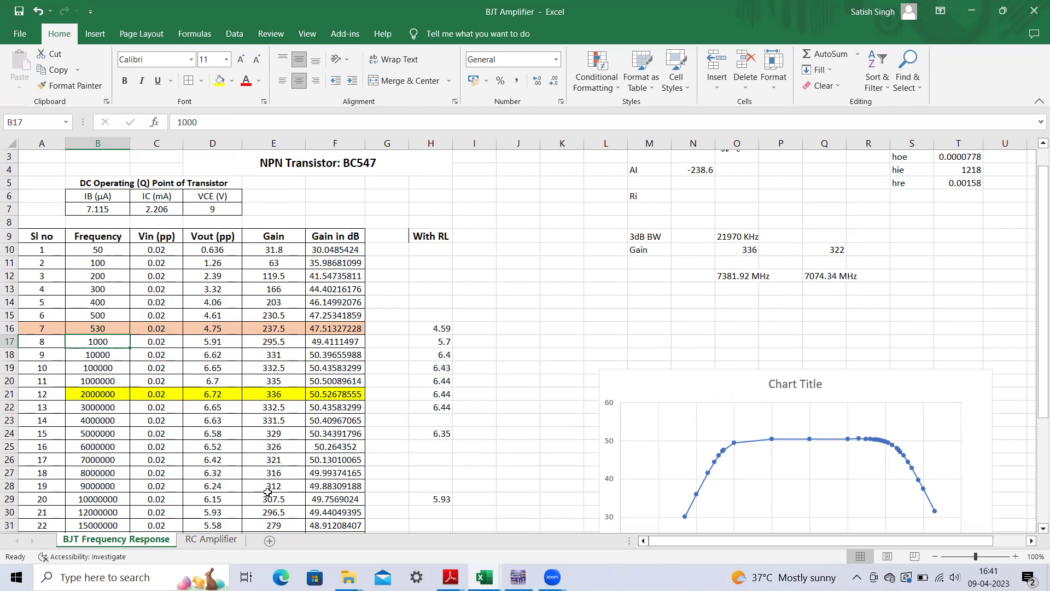
left_click(217, 540)
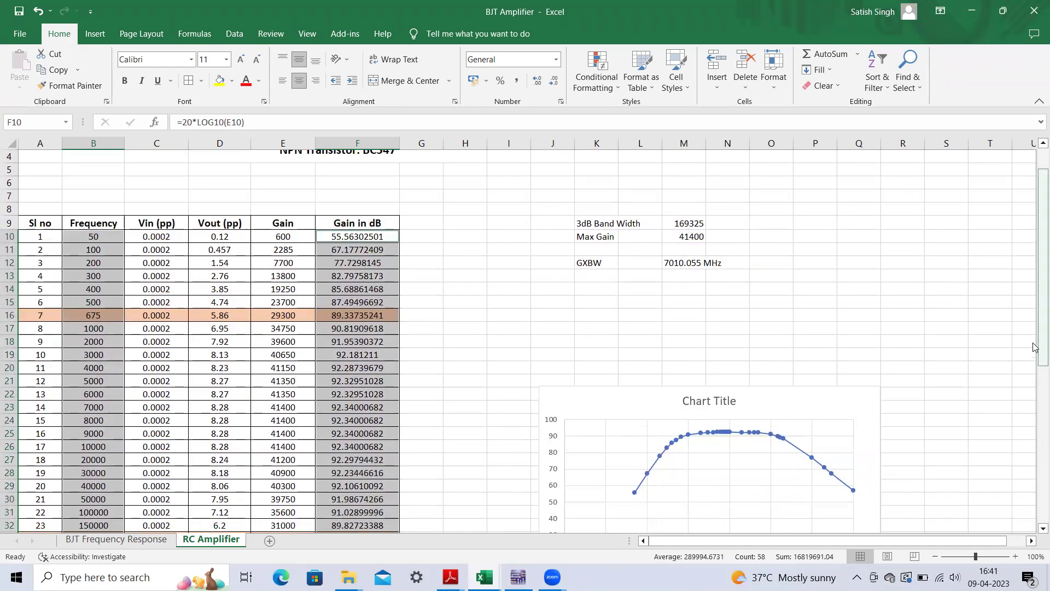
left_click_drag(1035, 291, 1035, 321)
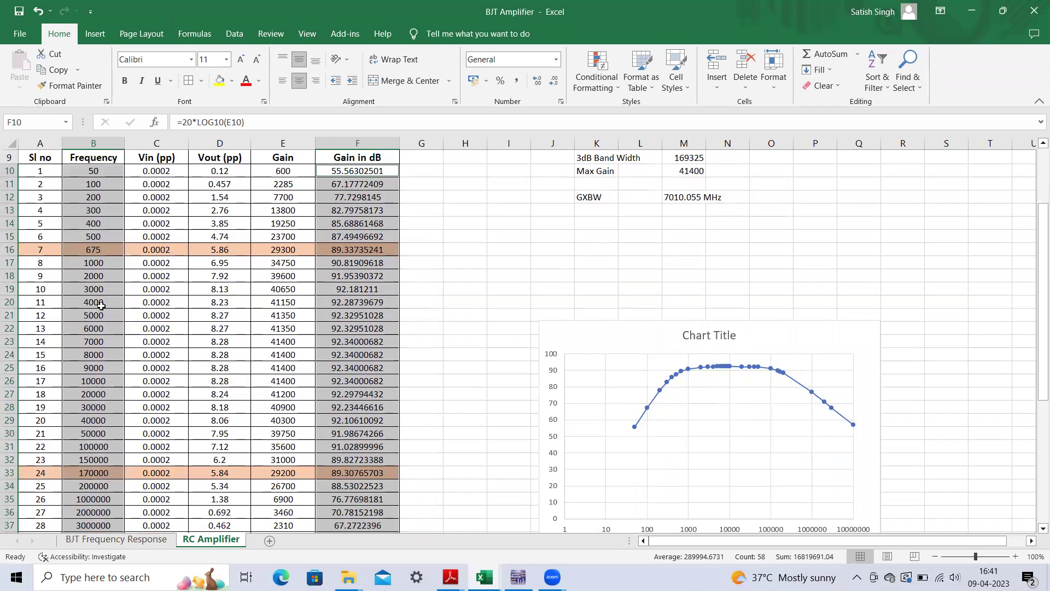
mouse_move(1036, 290)
left_mouse_down()
mouse_move(1035, 259)
mouse_move(1034, 288)
mouse_move(1034, 277)
left_mouse_up()
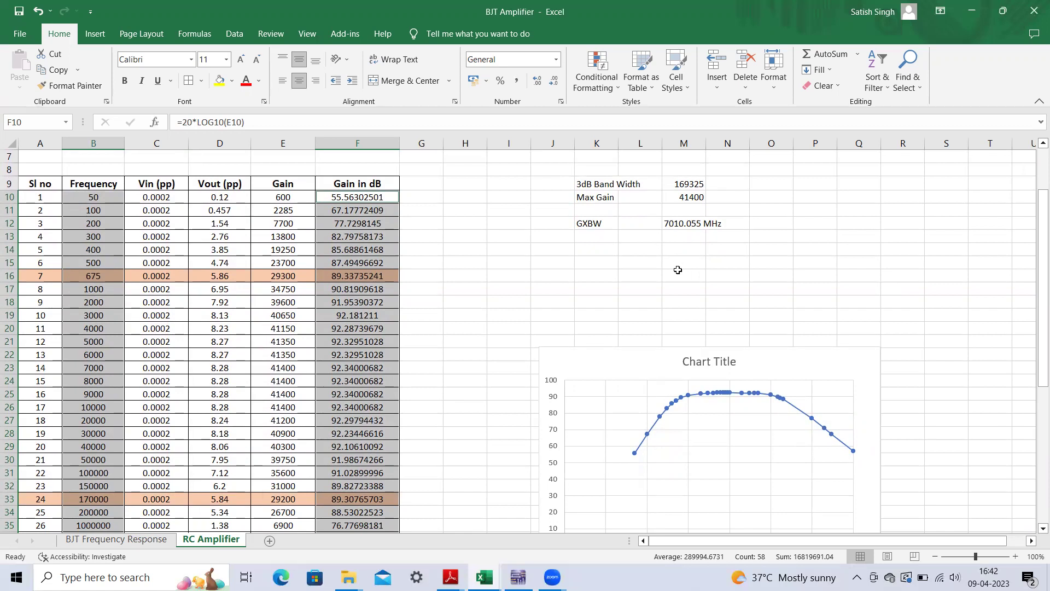
left_click(131, 540)
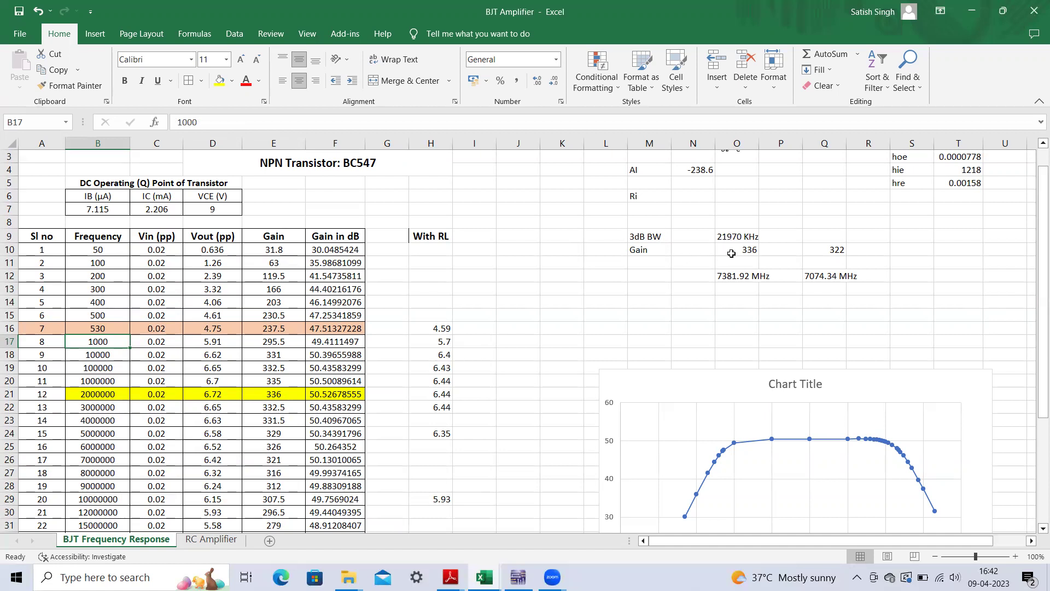
left_click(217, 542)
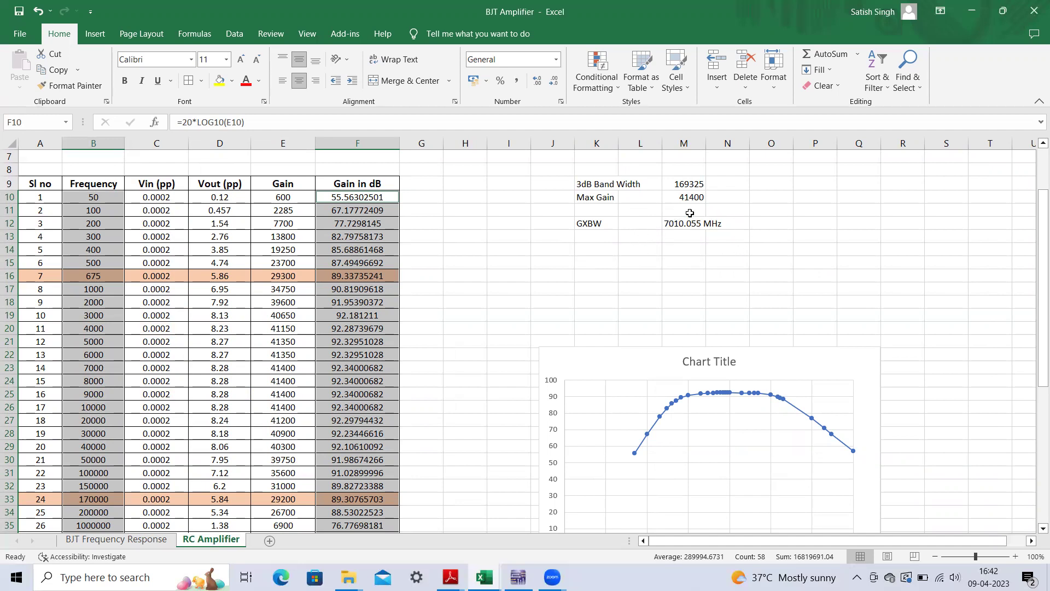
left_click(148, 545)
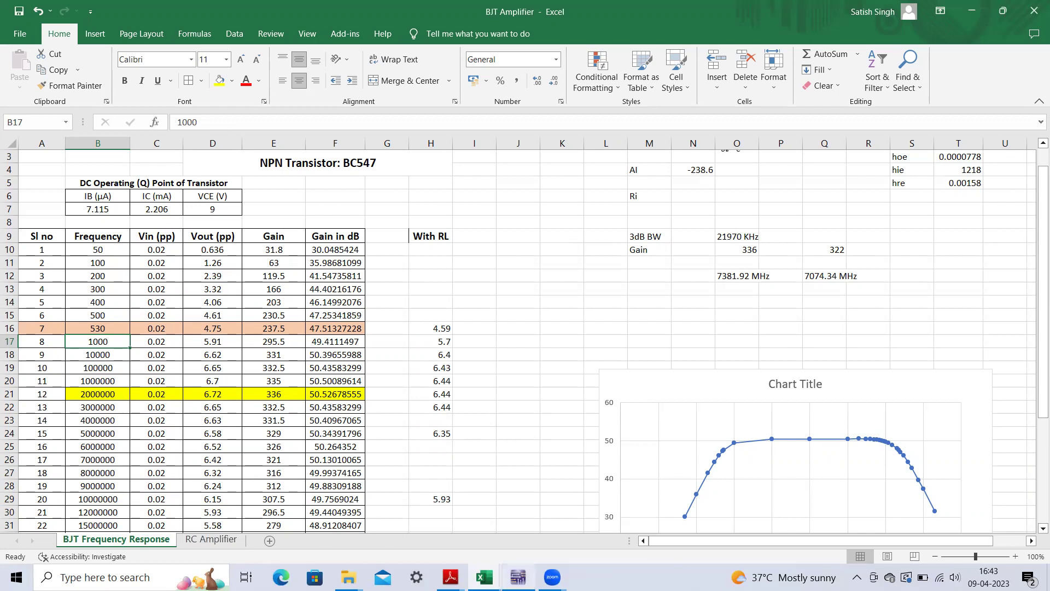
Switch to Multisim, close the XSC1 oscilloscope window and stop the RC Coupled Amplifier simulation.
left_click(518, 578)
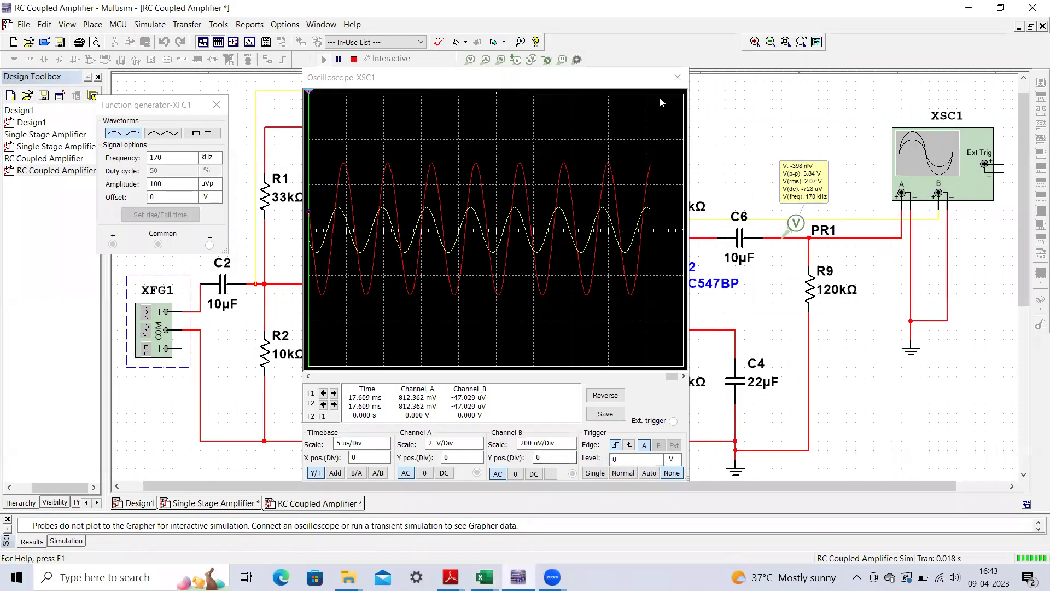
left_click_drag(678, 79, 680, 83)
left_click(678, 80)
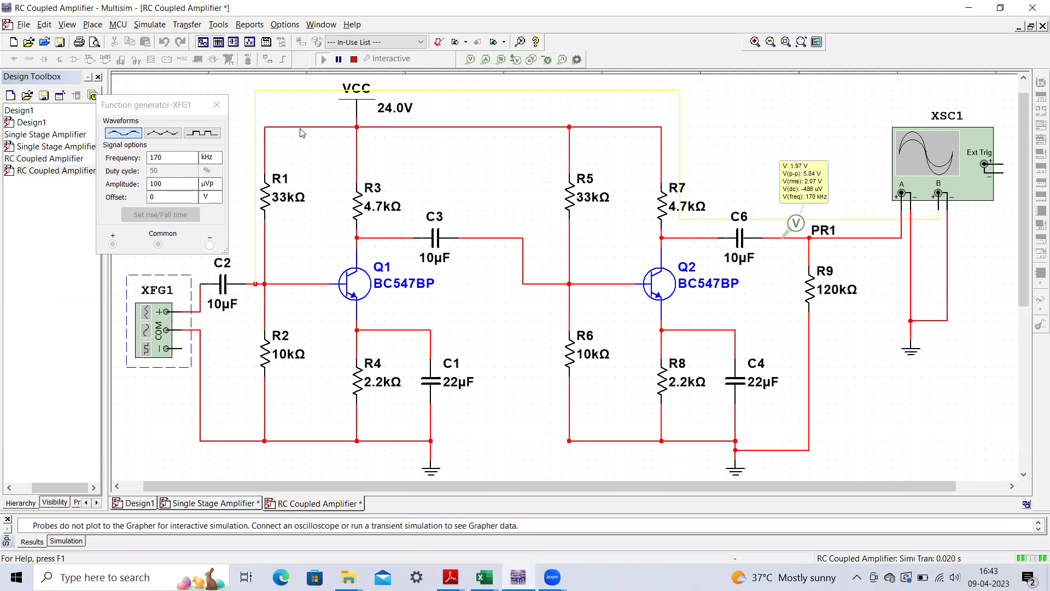
left_click(355, 60)
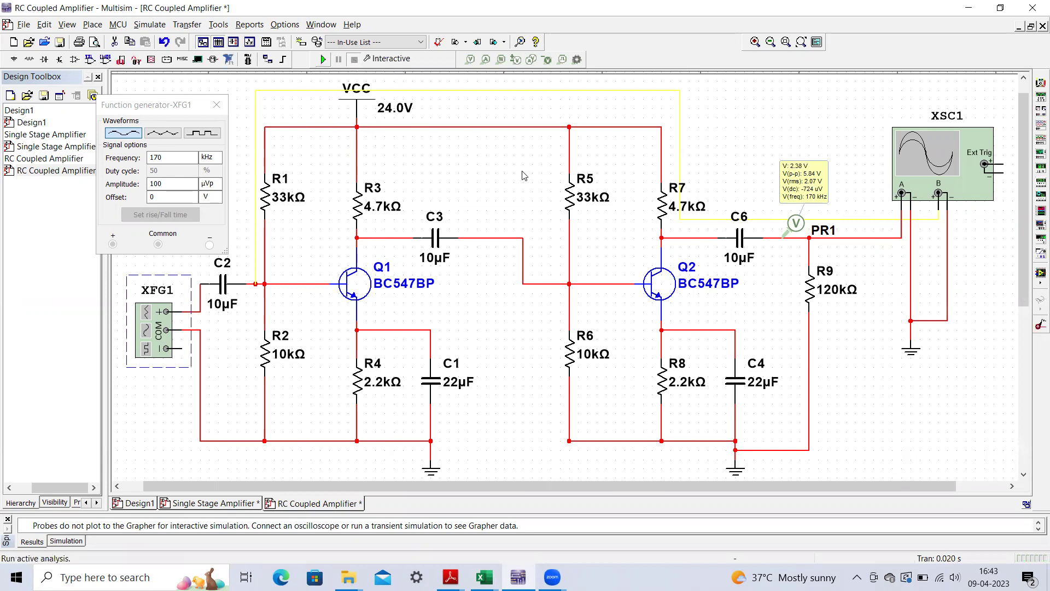